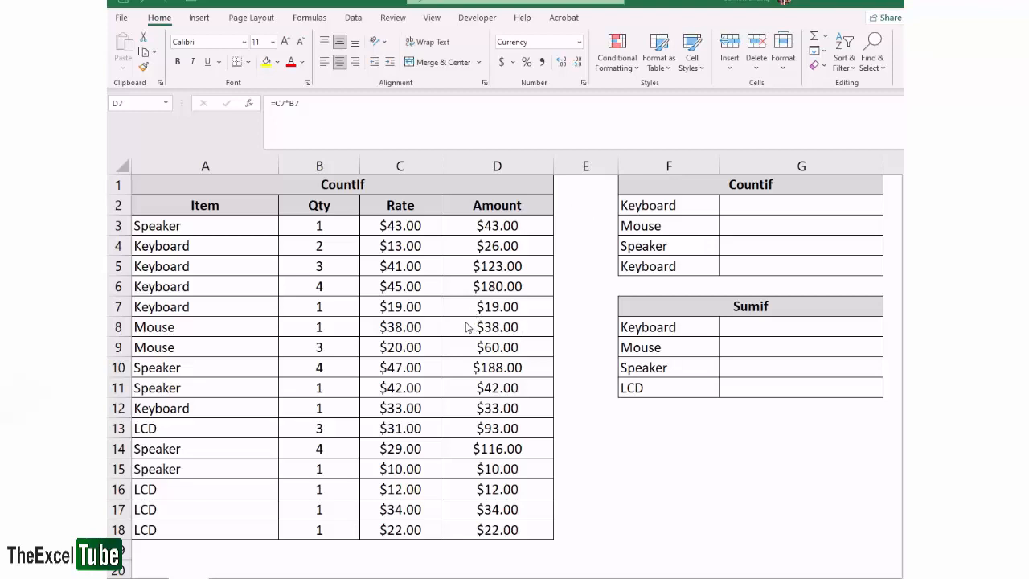
Examine the Item, Qty, Rate and Amount columns of the sales table and the Amount formula
drag(198, 207, 193, 528)
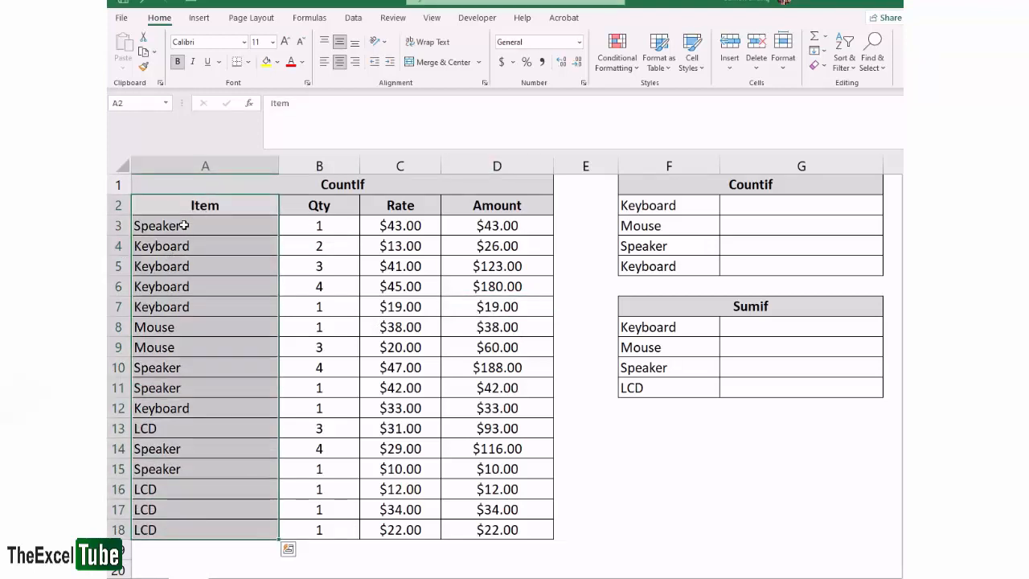
drag(166, 225, 345, 517)
click(336, 207)
drag(333, 227, 332, 528)
click(415, 231)
drag(416, 250, 418, 467)
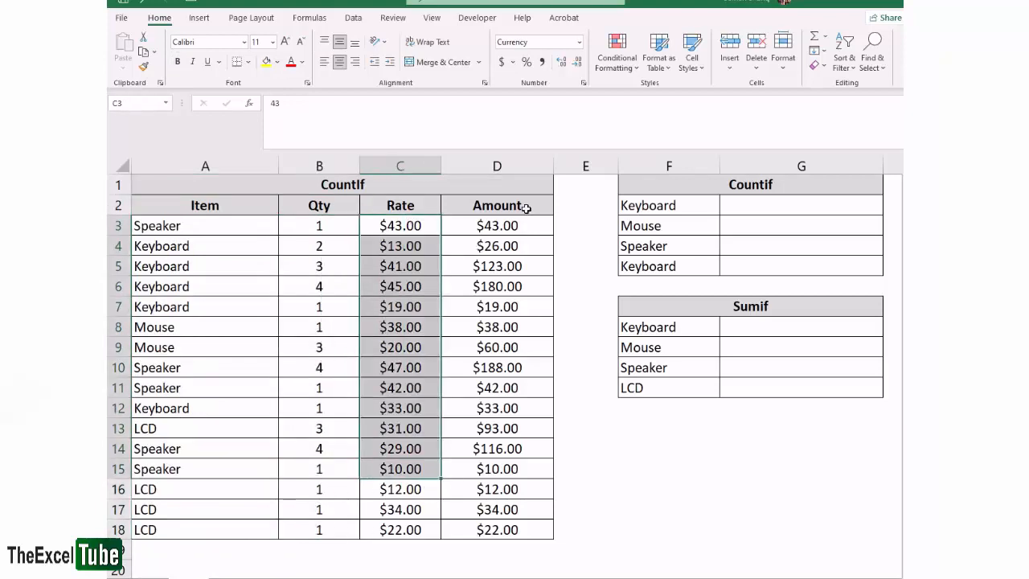
double_click(513, 226)
key(Escape)
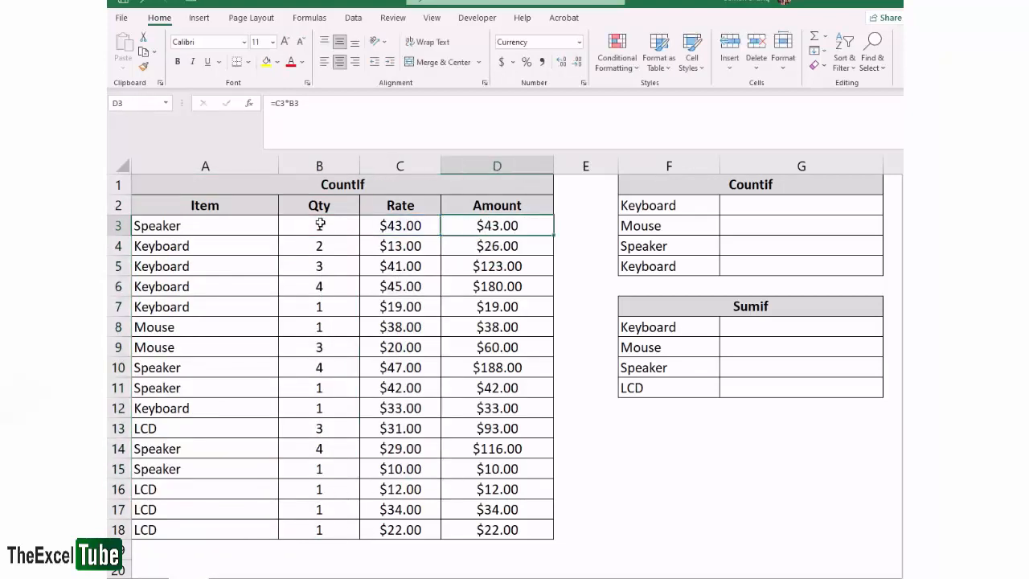
drag(321, 225, 419, 225)
click(426, 227)
click(531, 225)
drag(531, 226, 538, 525)
click(331, 303)
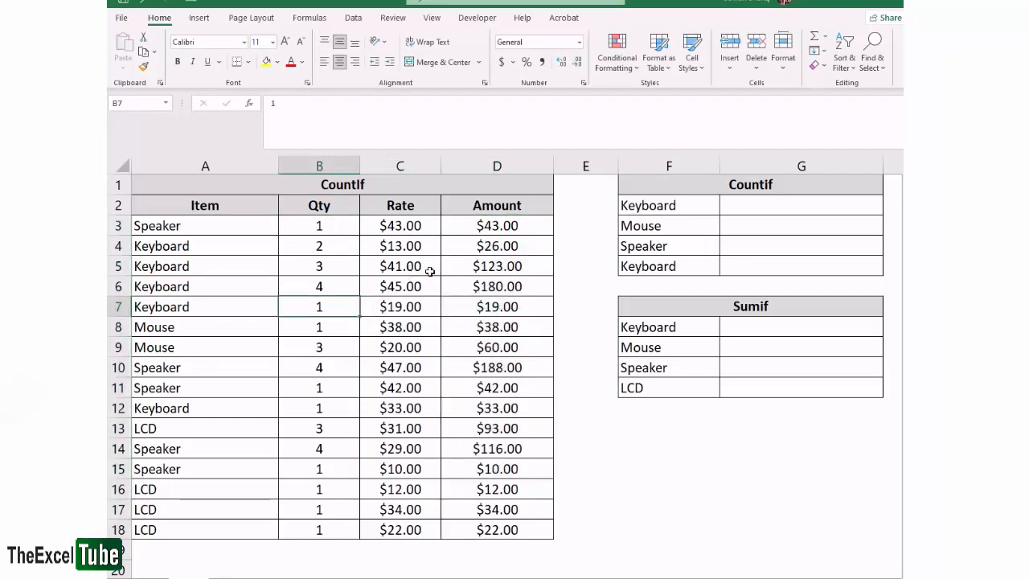
Narrow columns E and G beside the Countif and Sumif tables
drag(617, 167, 588, 170)
drag(855, 165, 836, 164)
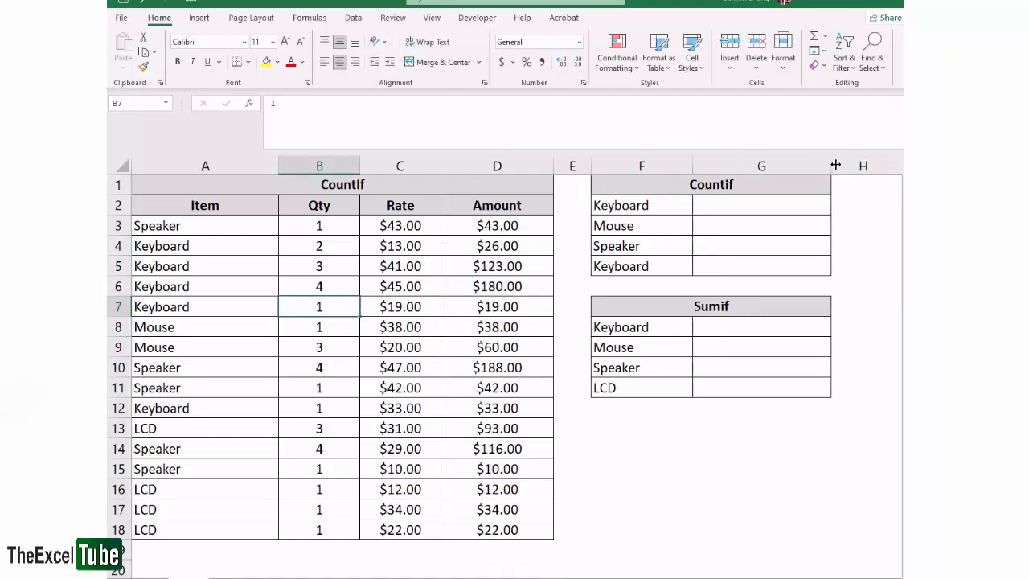
click(639, 456)
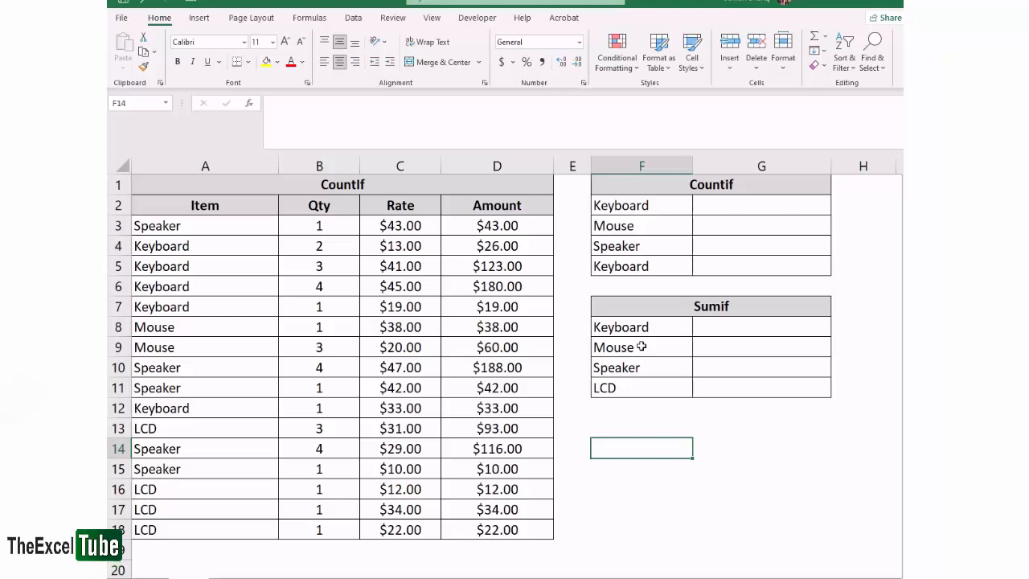
scroll(641, 347, down, 5)
click(344, 287)
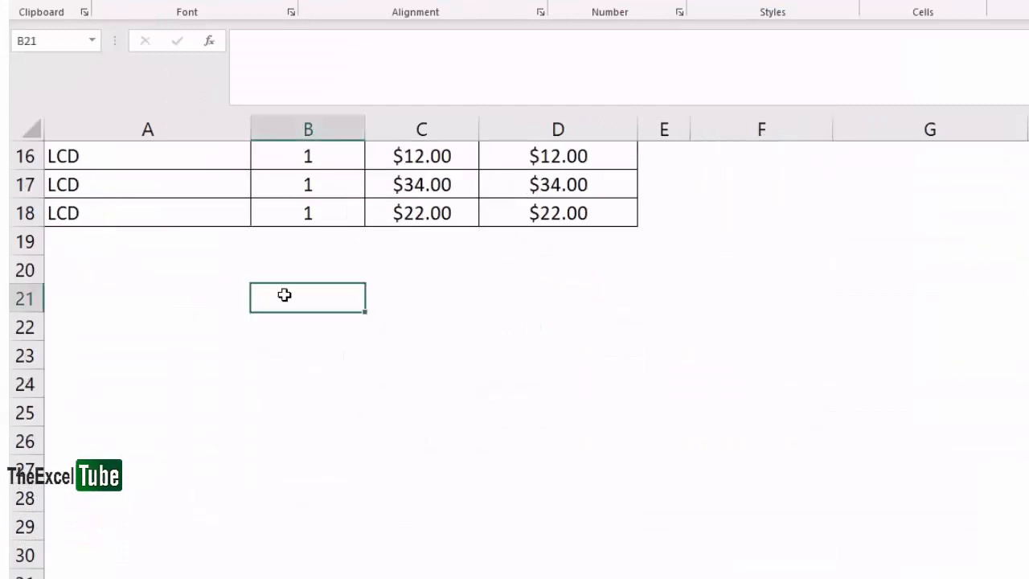
drag(284, 295, 747, 296)
scroll(705, 367, up, 5)
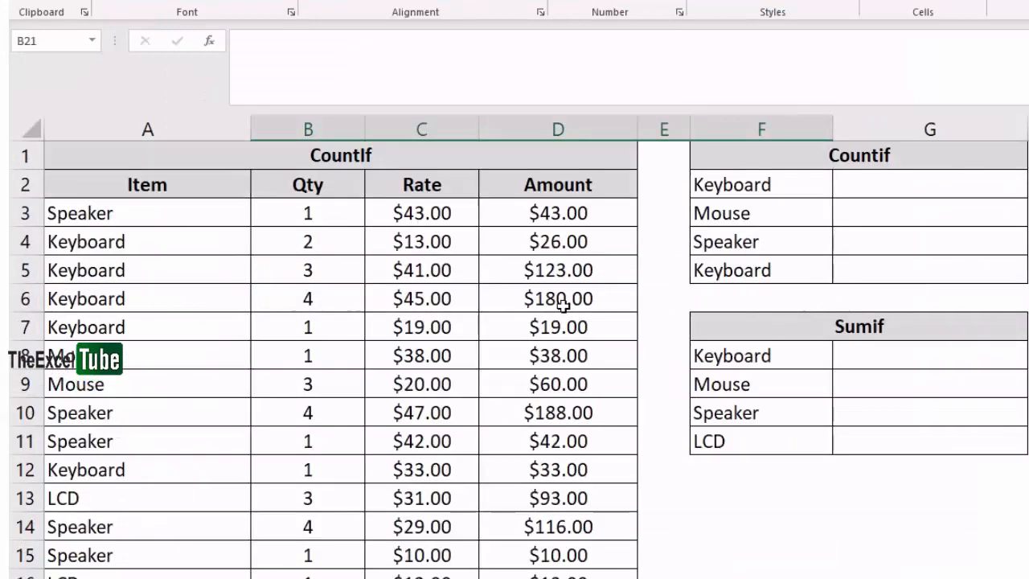
drag(557, 184, 128, 572)
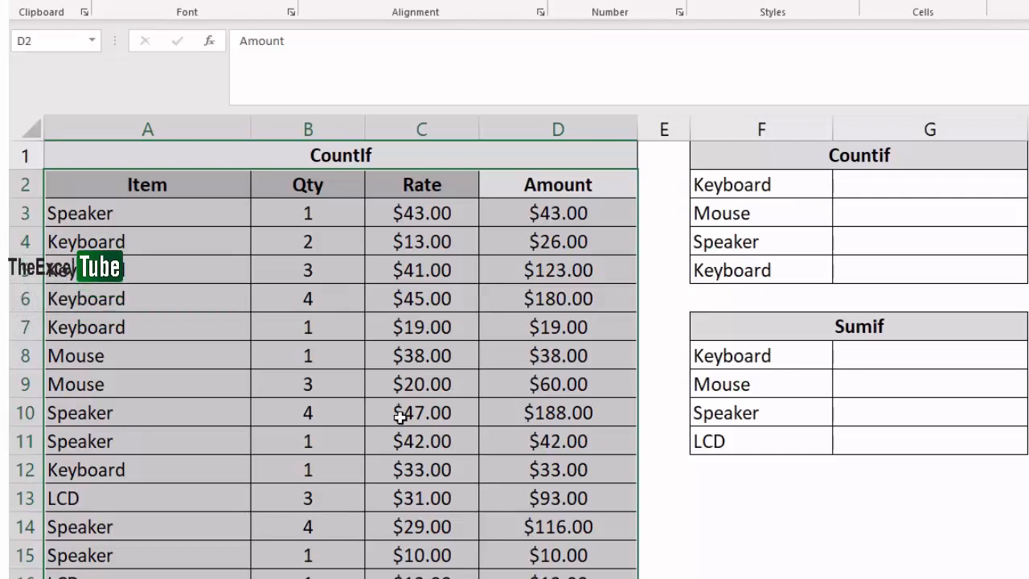
scroll(399, 383, down, 7)
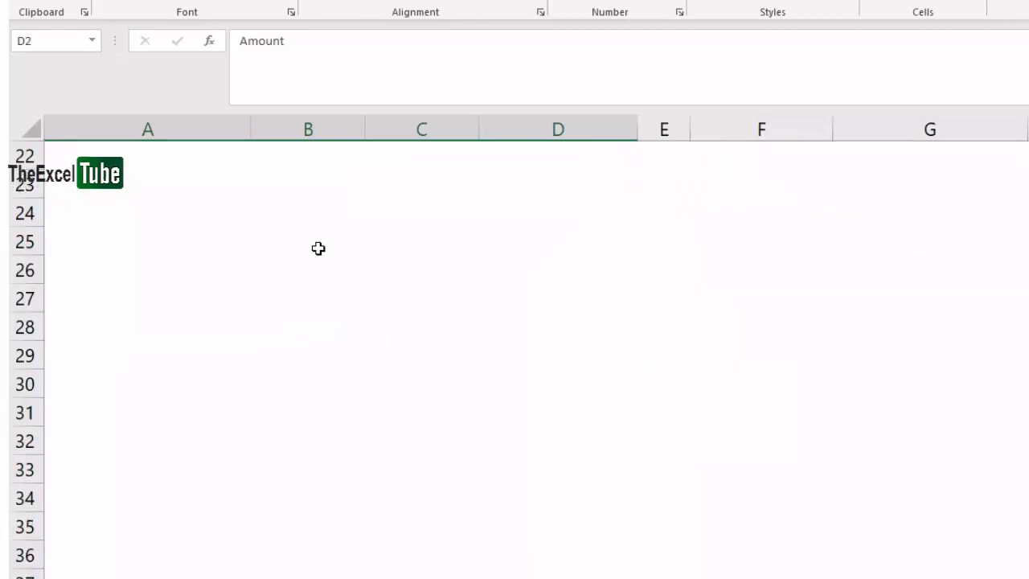
Enter the value 2 in cells B23 through B29 below the table
click(308, 184)
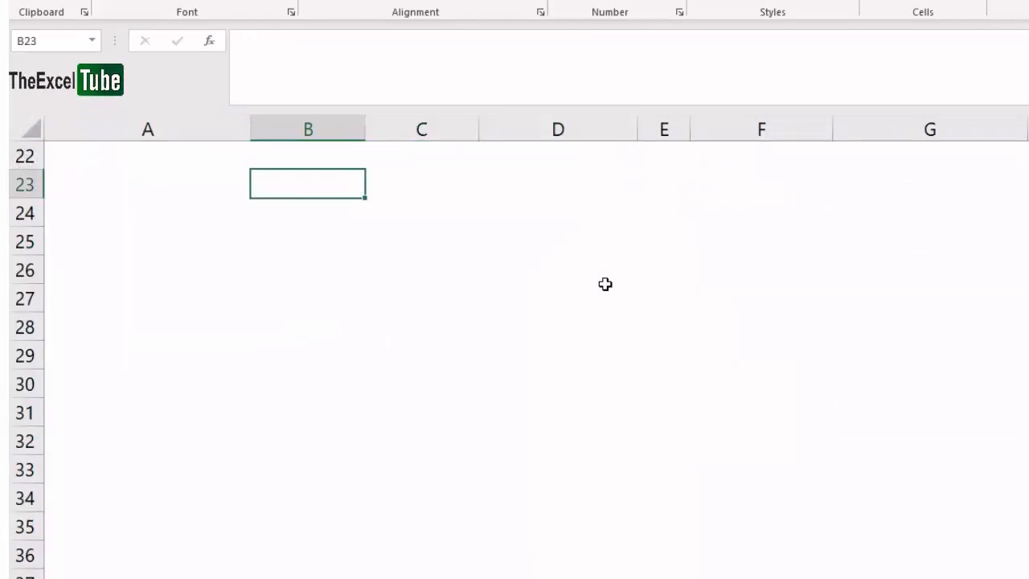
text(2)
key(Return)
text(2)
key(Return)
text(2)
key(Return)
text(2)
key(Return)
text(2)
key(Return)
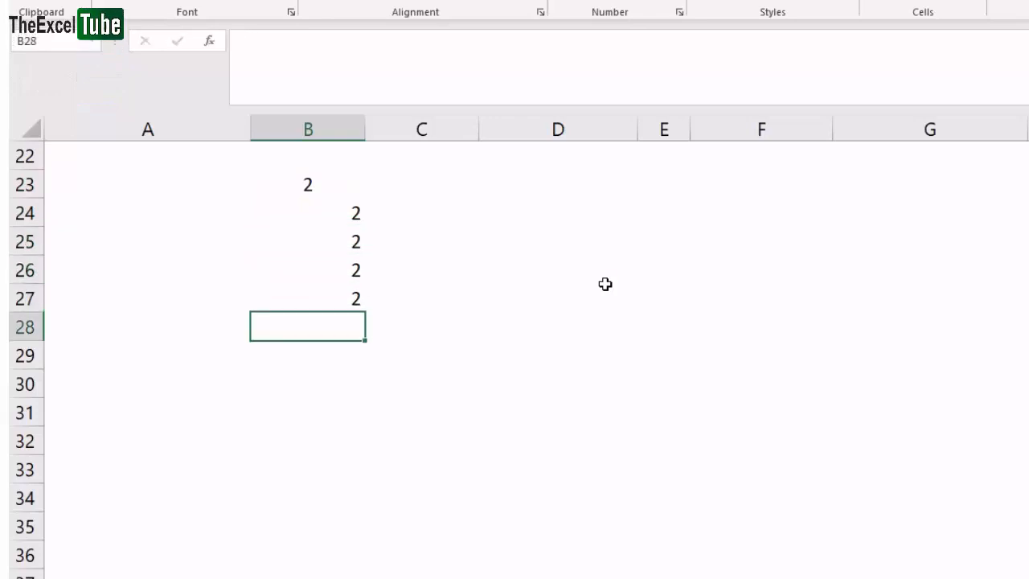
text(2)
key(Return)
text(2)
key(Return)
key(Up)
key(Up)
key(Up)
key(Up)
key(Up)
key(Up)
key(Up)
key(Up)
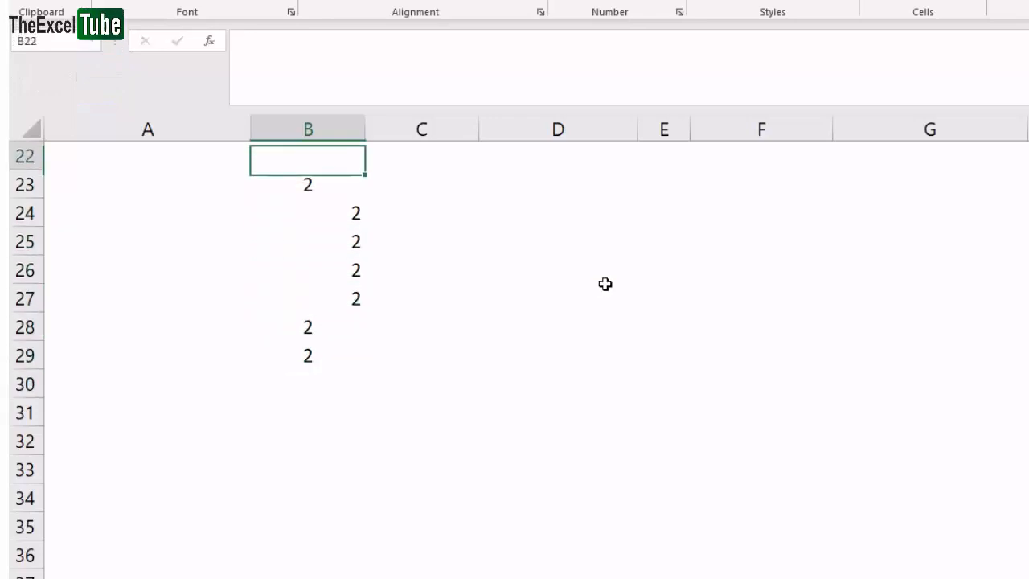
Enter 3 in C23 and fill it down to C30
key(Right)
key(Down)
text(3)
key(Return)
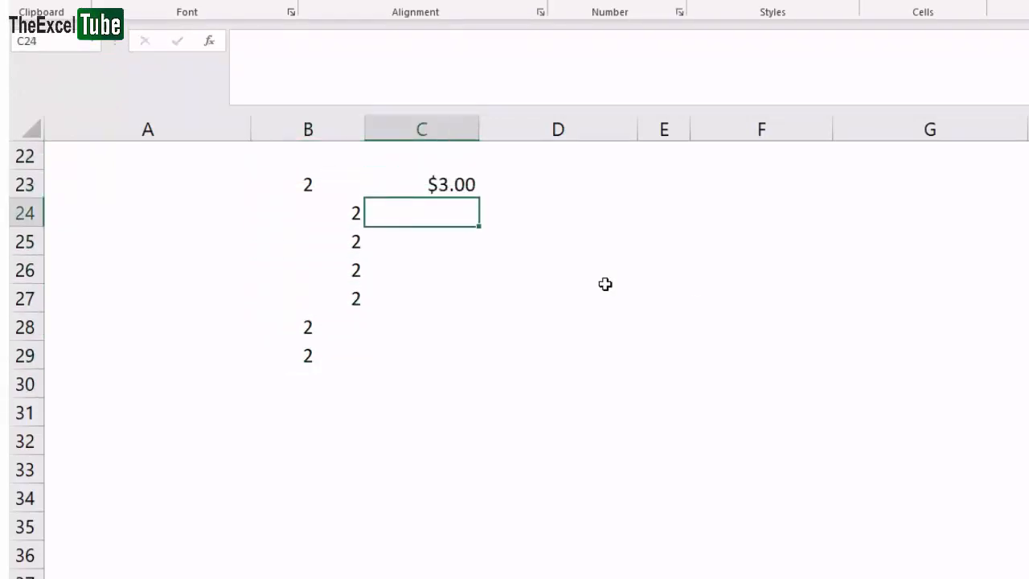
drag(429, 179, 425, 369)
key(ctrl+d)
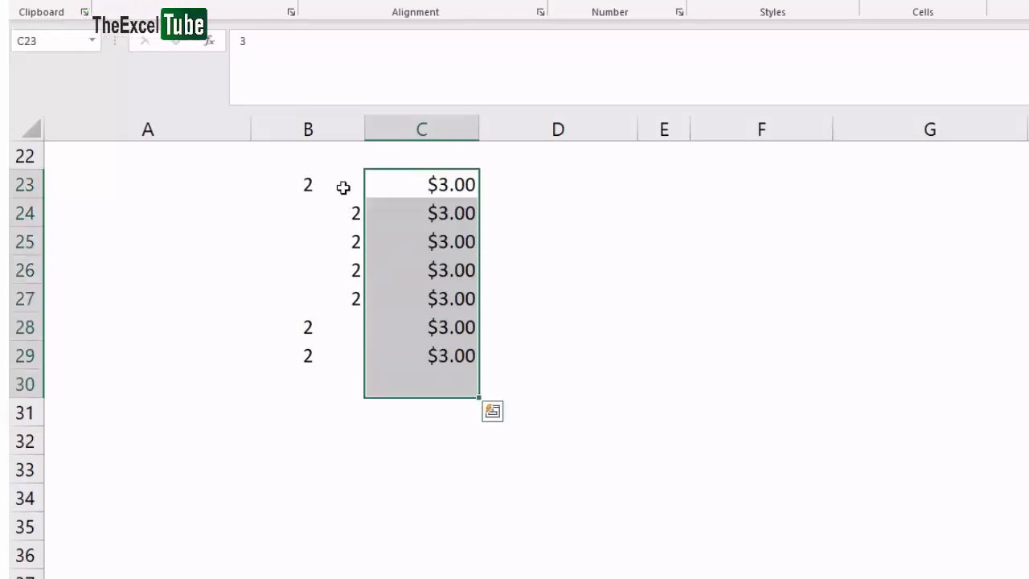
Fill the 2 in column B down to B30
drag(342, 188, 317, 394)
key(ctrl+d)
Set B23:C30 to General number format and center-align the block B23:D31
drag(318, 229, 458, 420)
click(670, 0)
click(620, 78)
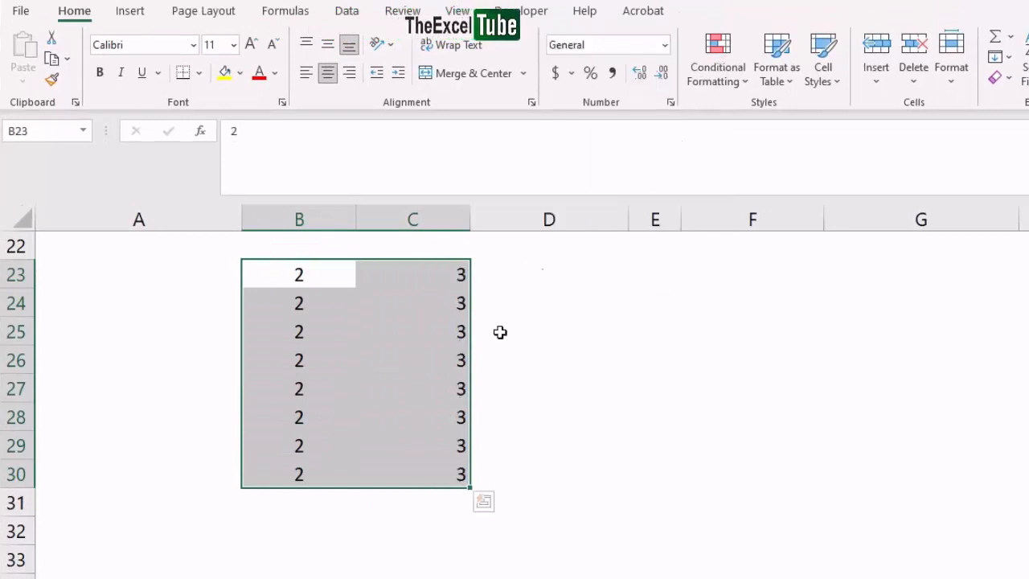
click(501, 332)
drag(346, 274, 616, 493)
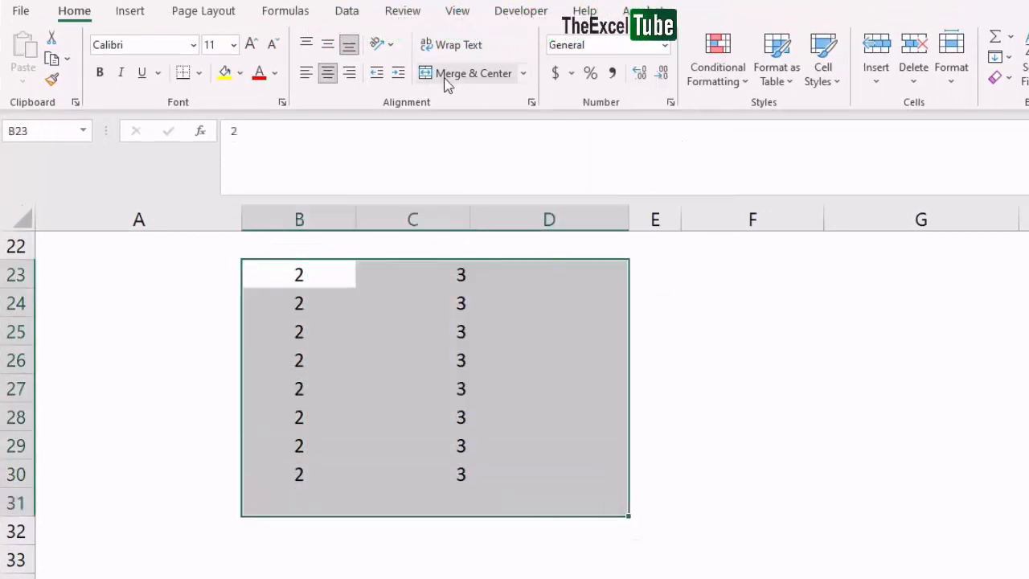
click(328, 44)
click(327, 74)
click(326, 73)
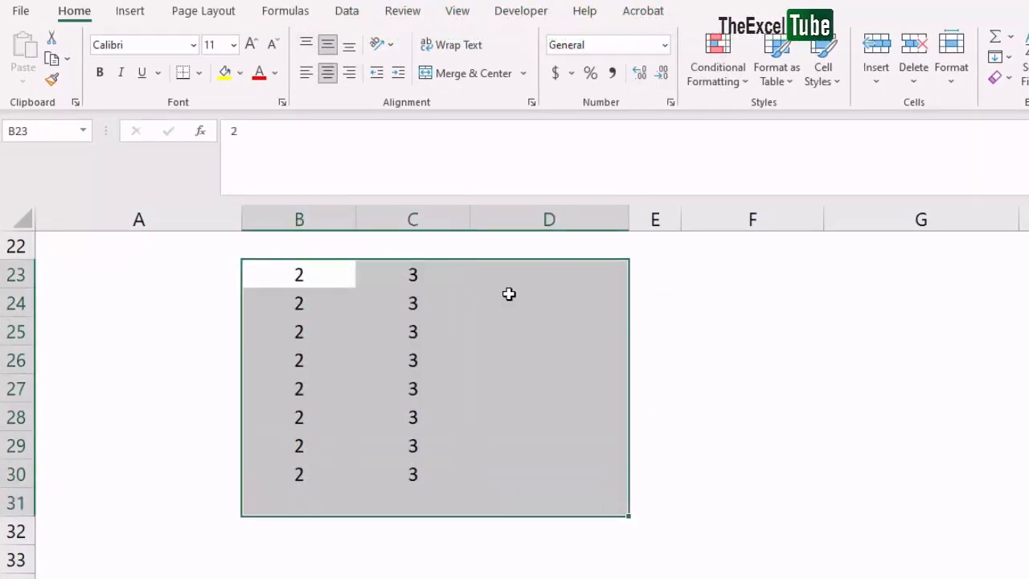
Enter the formula =B23+C23 in D23
click(523, 270)
text(=)
key(Left)
key(Left)
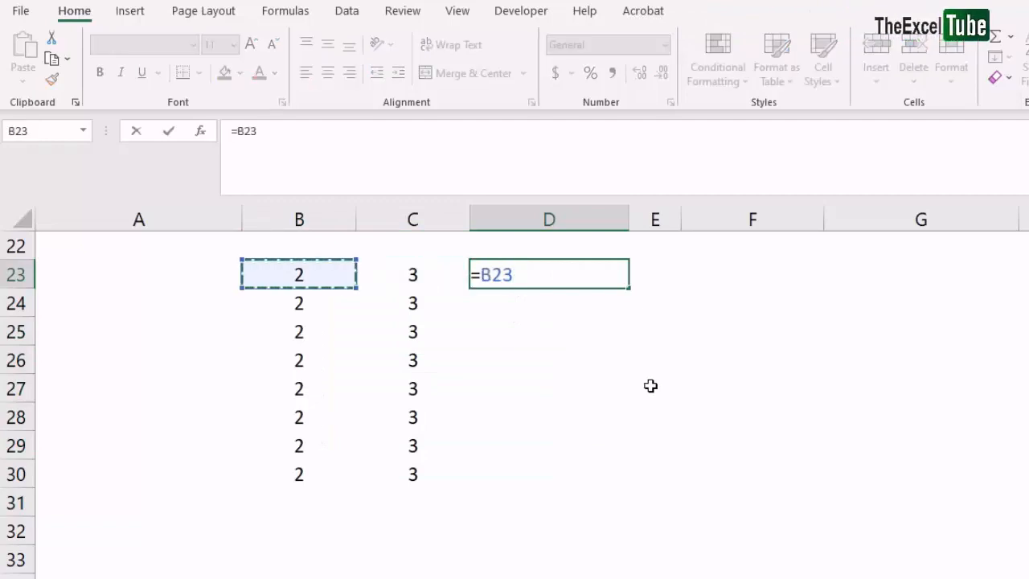
text(+)
key(Right)
key(Return)
key(Up)
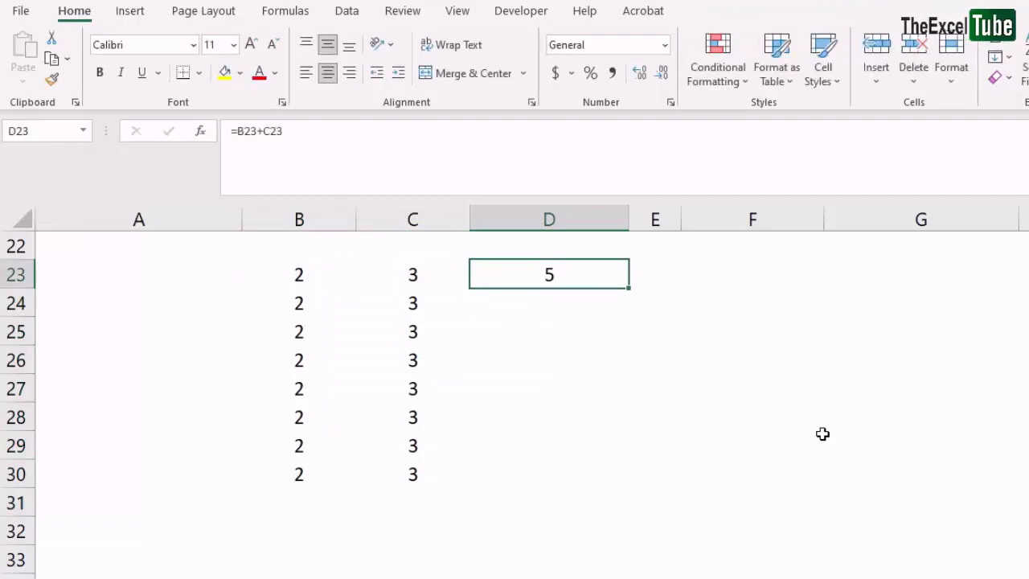
Enter formulas adding columns B and C in D24 and D25
key(Down)
text(=)
key(Left)
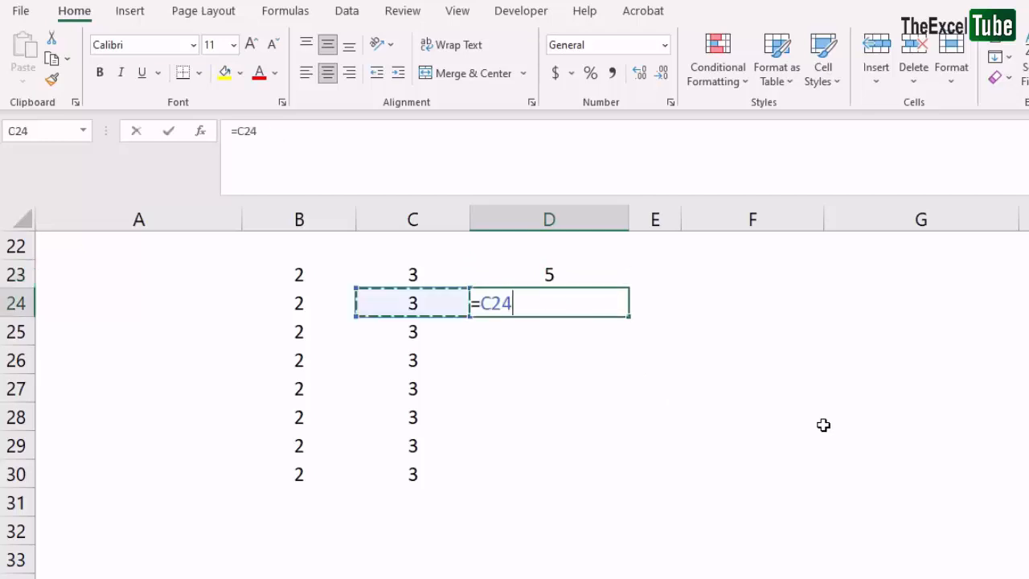
key(Left)
text(+)
key(Left)
key(Return)
text(=)
key(Left)
key(Left)
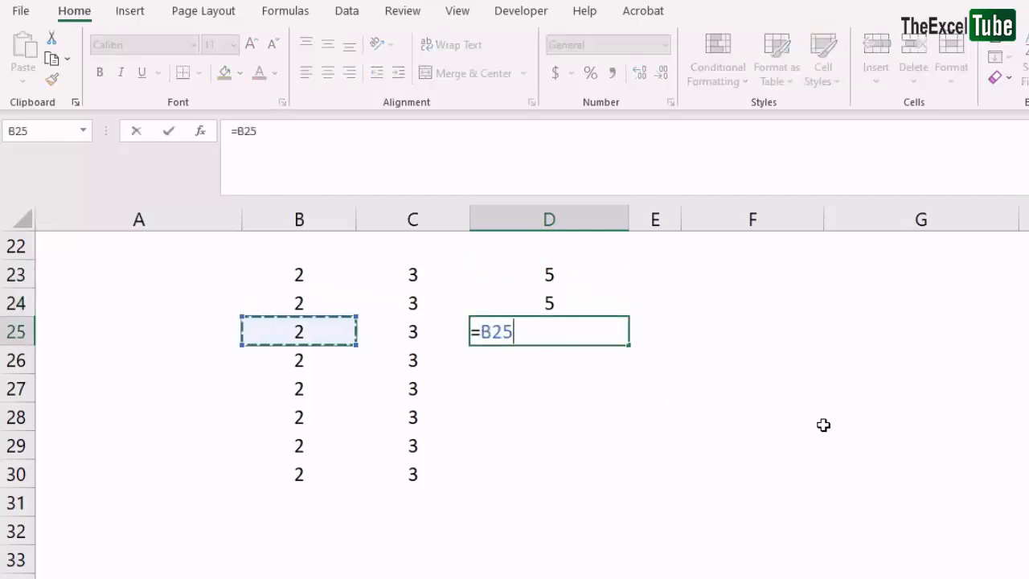
text(+)
key(Left)
key(Return)
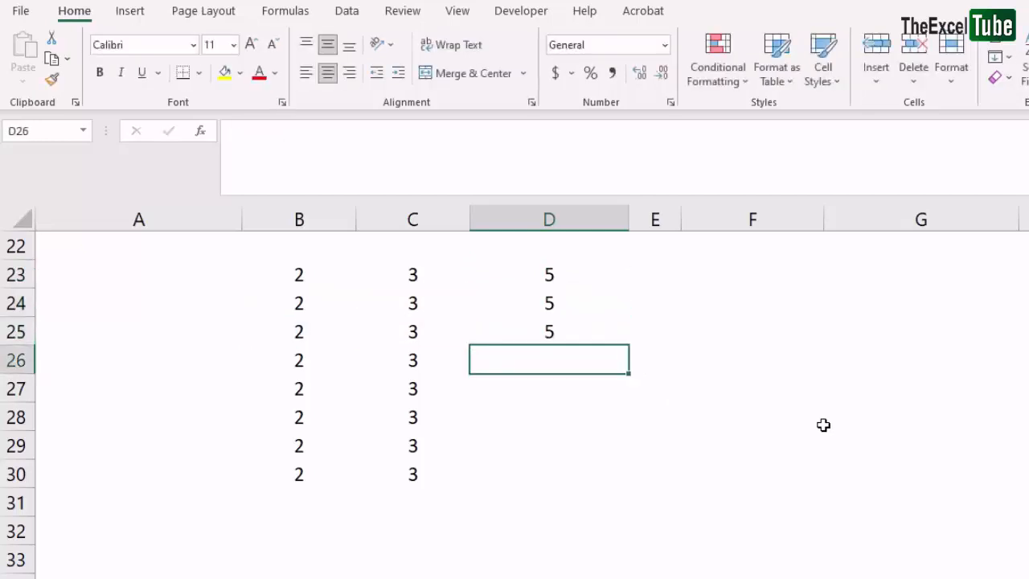
Fill the D23 sum formula down through D30
click(554, 271)
drag(311, 131, 156, 135)
key(Escape)
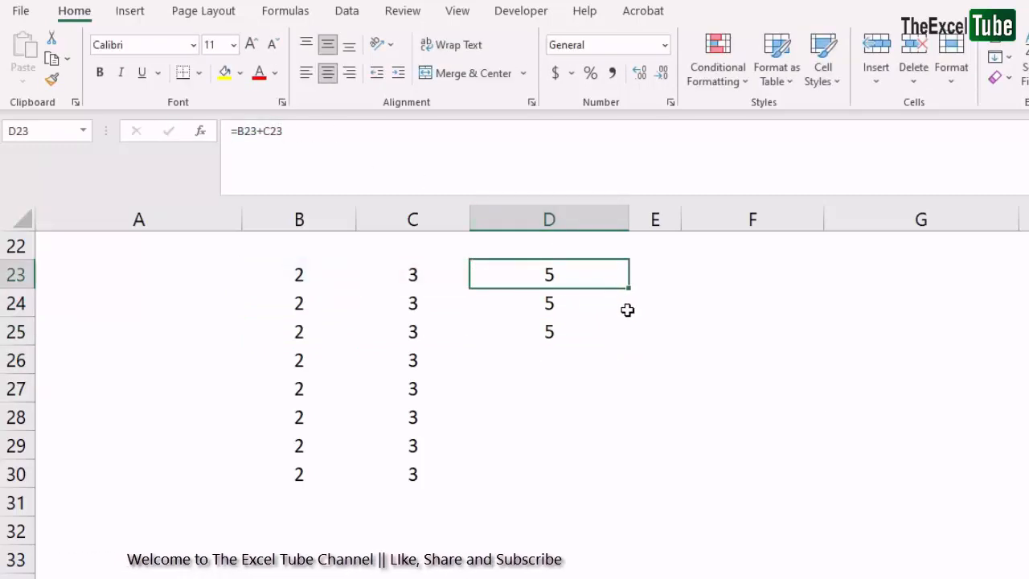
drag(629, 286, 603, 474)
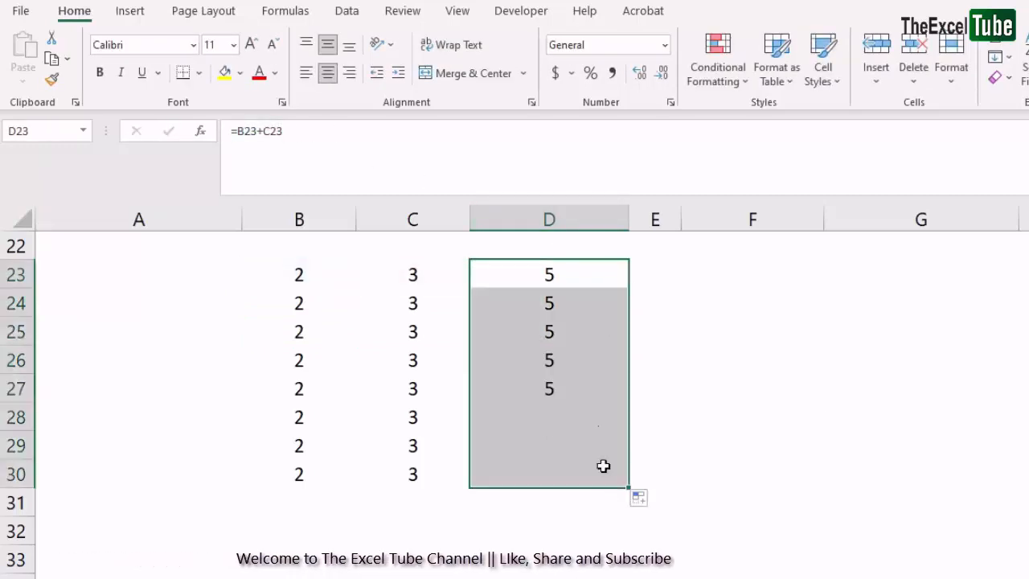
Step through each formula in D23:D30 in edit mode to check its references
click(593, 275)
key(F2)
key(Return)
key(F2)
key(Return)
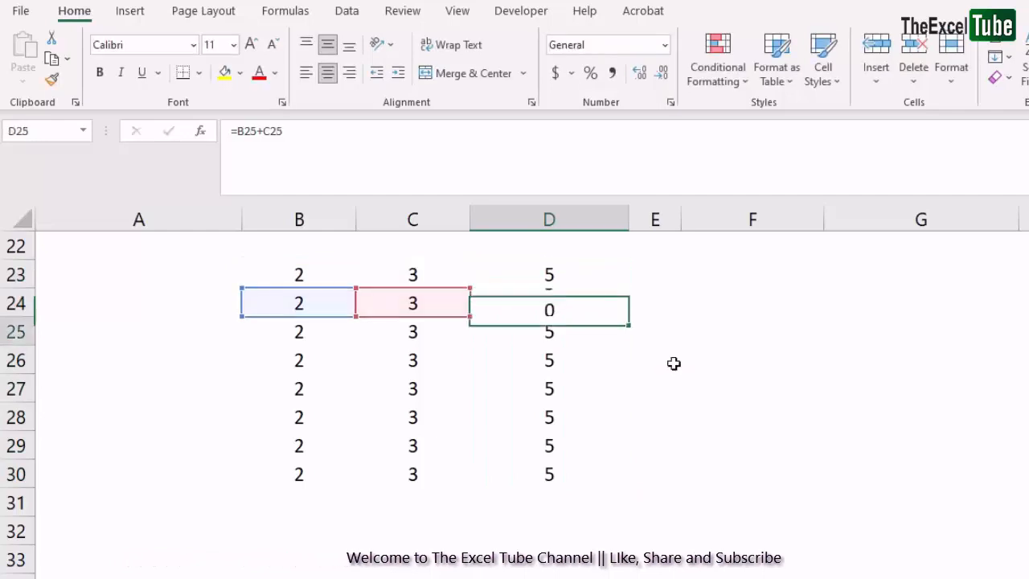
key(F2)
key(Return)
key(F2)
key(Return)
key(F2)
key(Return)
Review the D23:D30 formulas in edit mode once more, cell by cell
key(F2)
key(Return)
key(F2)
key(Return)
key(F2)
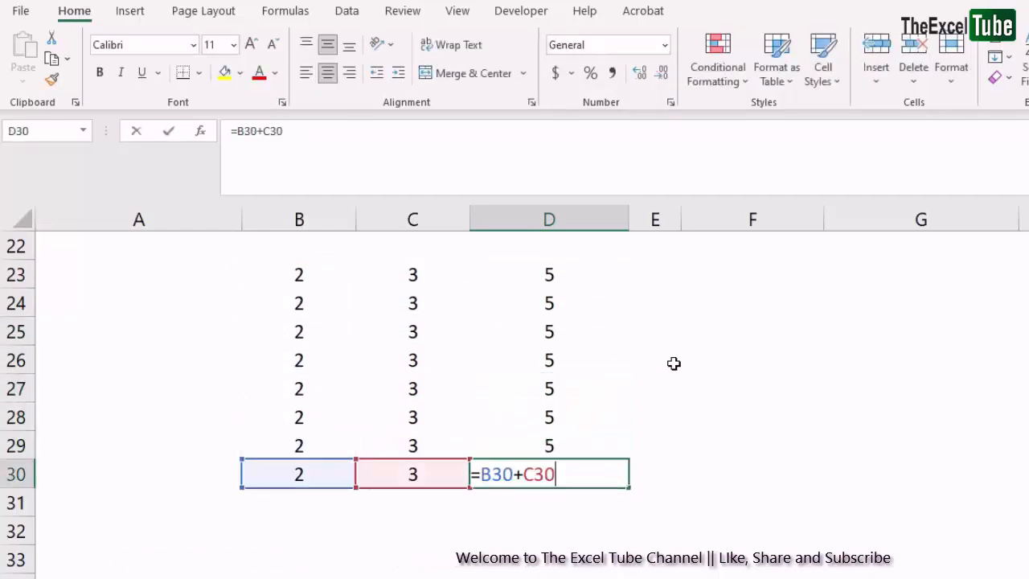
key(Return)
click(574, 273)
key(F2)
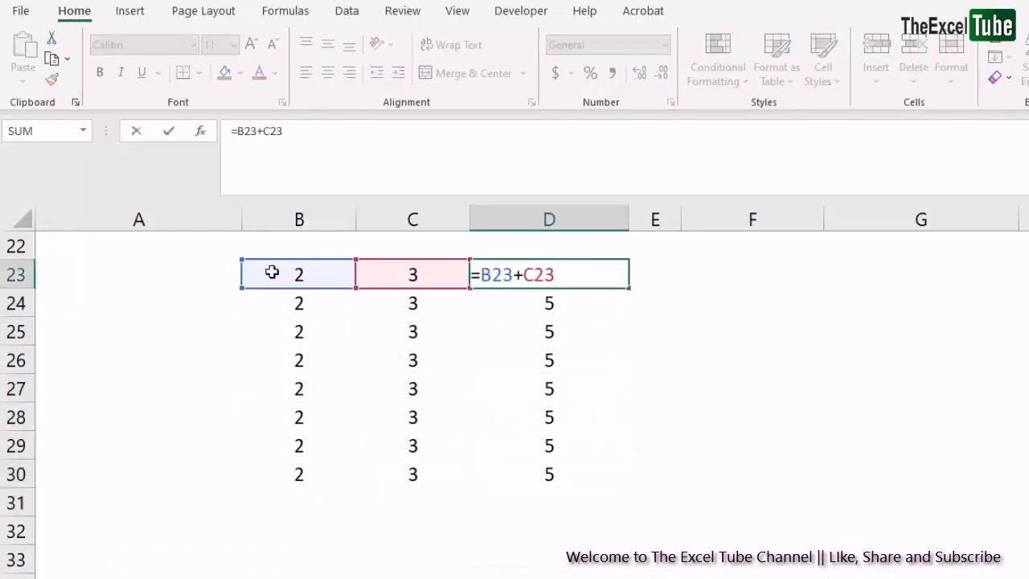
key(Return)
key(F2)
key(Return)
key(F2)
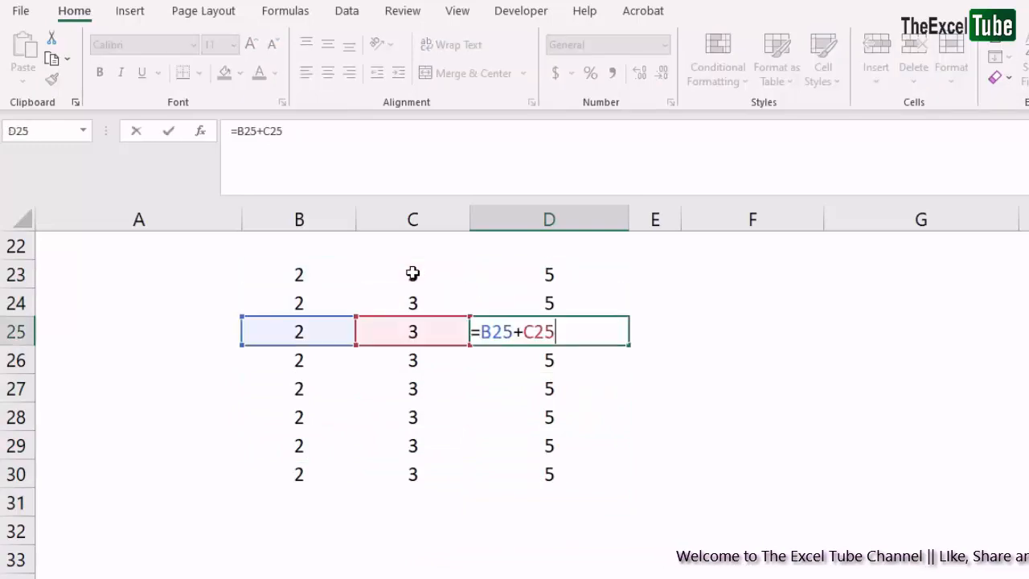
key(Return)
key(F2)
key(Return)
key(F2)
key(Return)
key(F2)
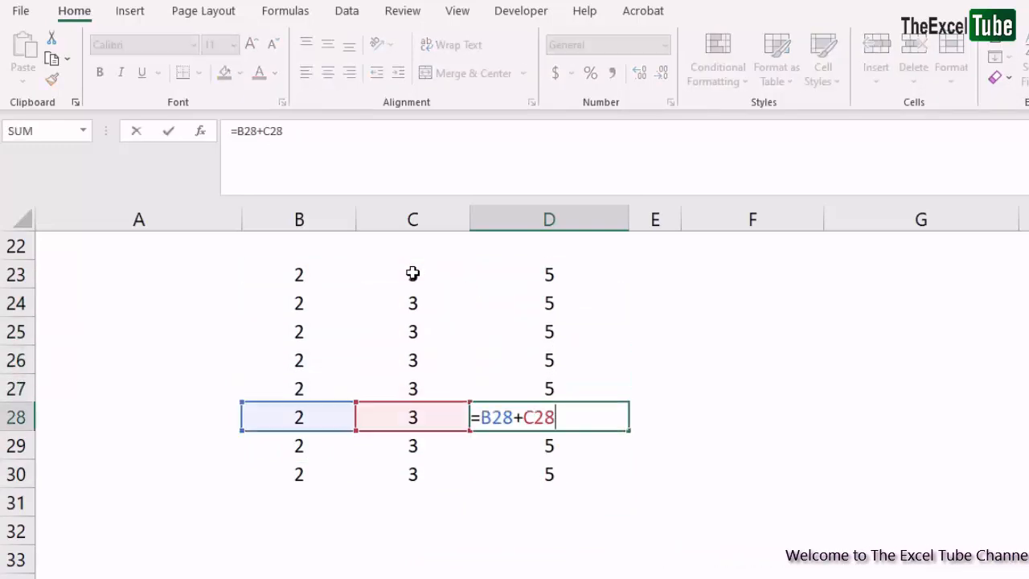
key(Return)
key(F2)
key(Return)
key(F2)
key(Return)
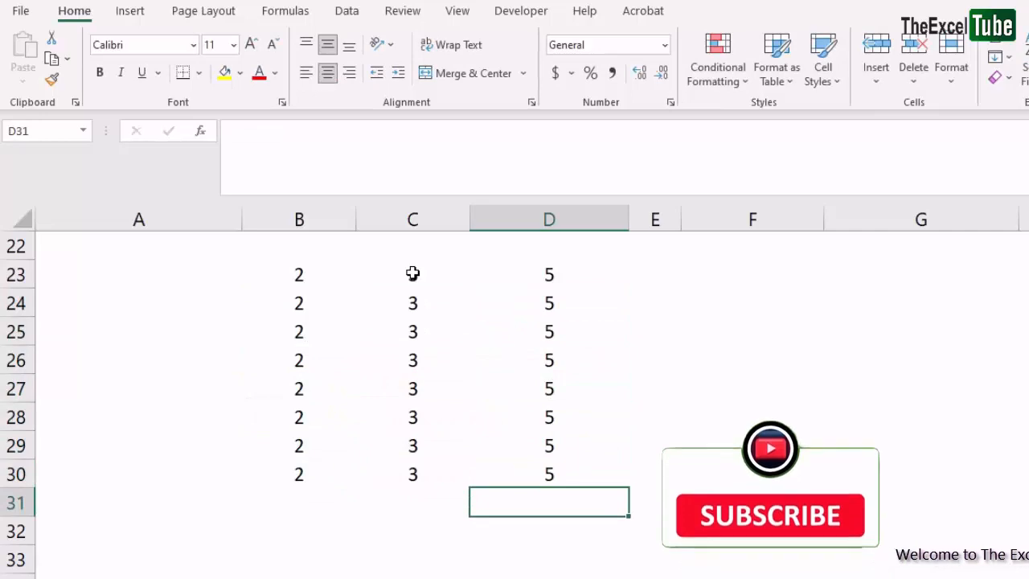
Enter 2 in cell C21 and change its number format to General
scroll(448, 314, up, 1)
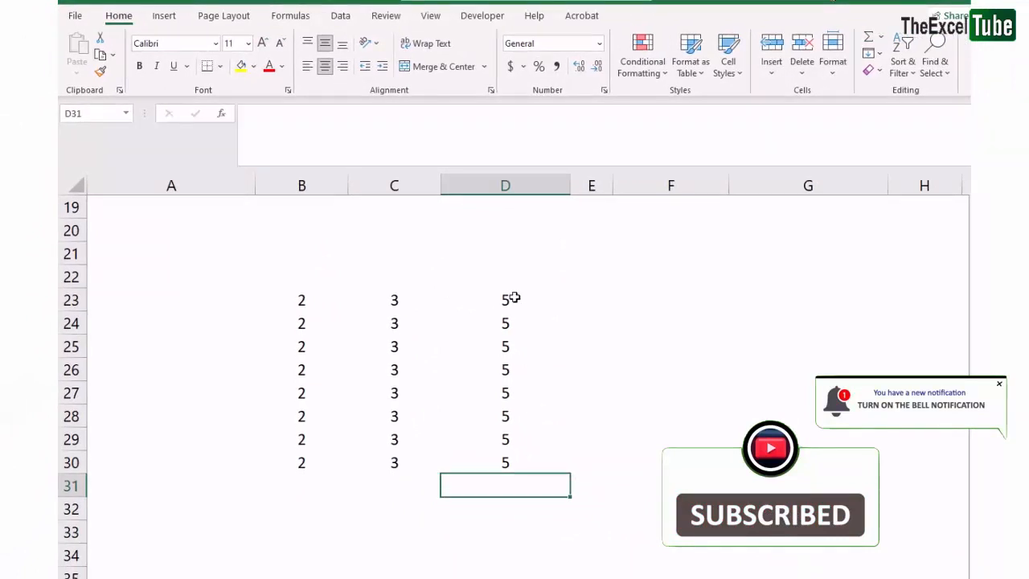
drag(512, 297, 520, 471)
click(397, 259)
text(2)
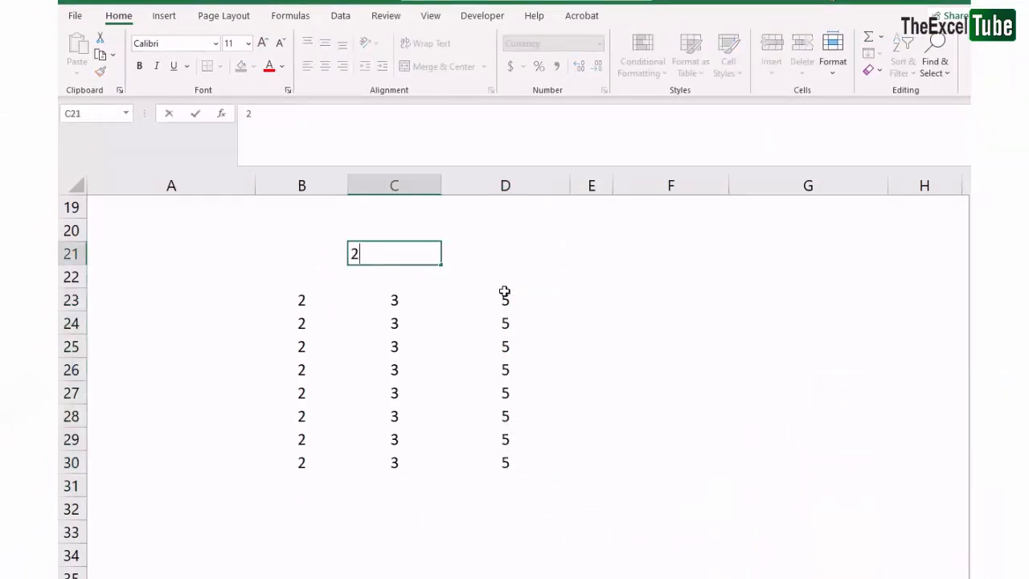
key(Return)
click(391, 256)
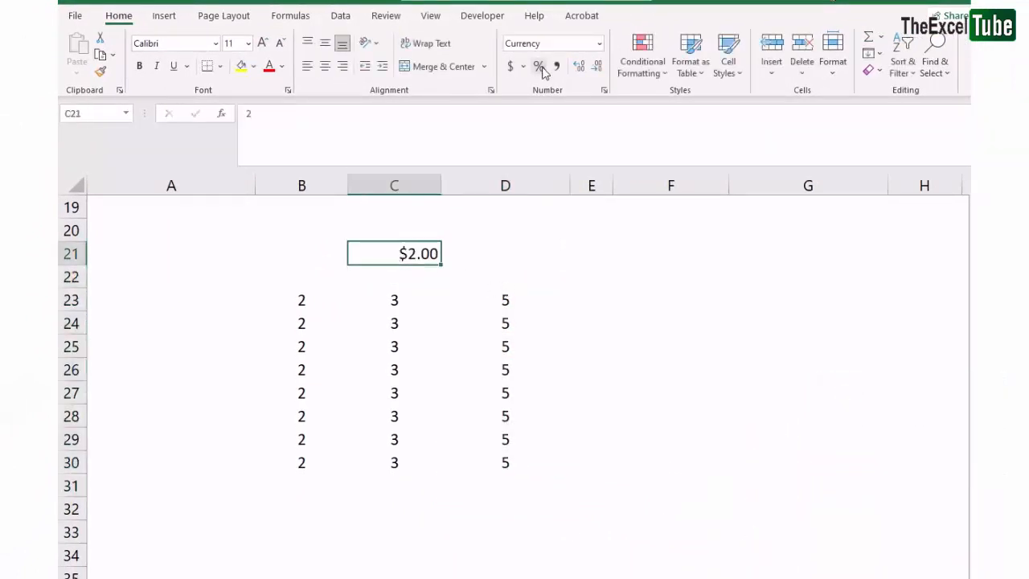
click(598, 44)
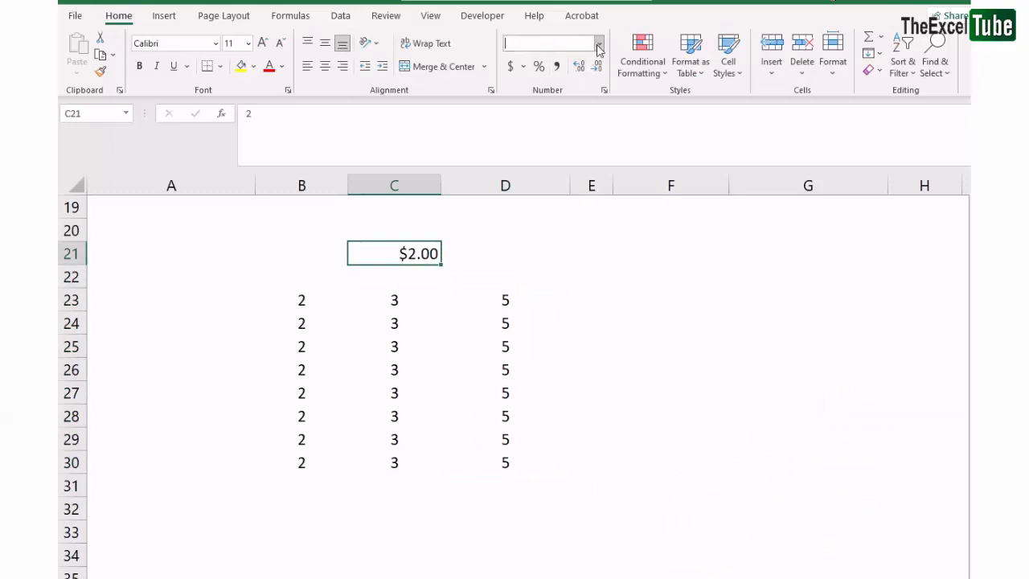
click(554, 68)
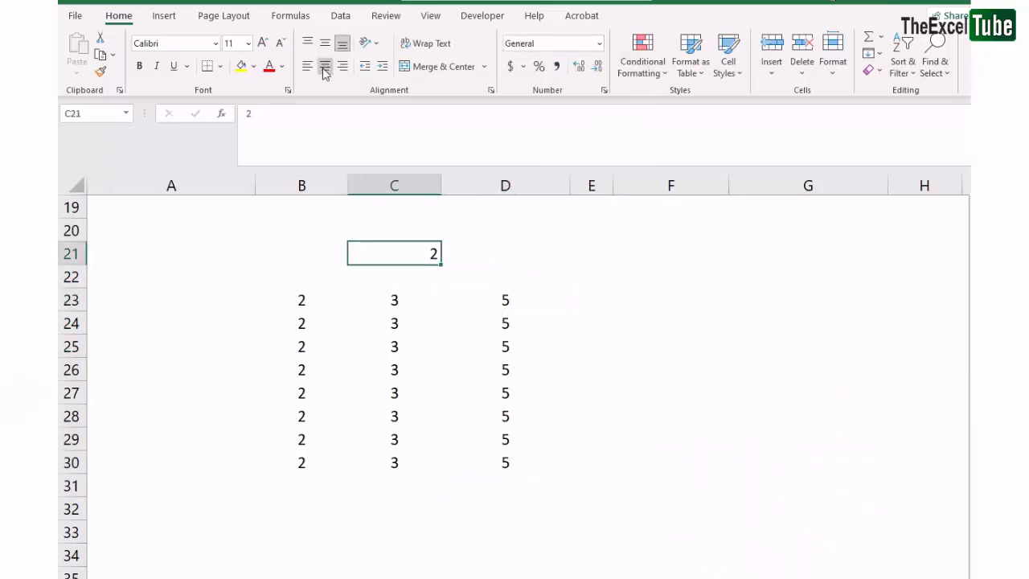
Add a reference to C21 to the D23 formula, making it =B23+C23+C21
click(601, 366)
click(507, 298)
click(501, 122)
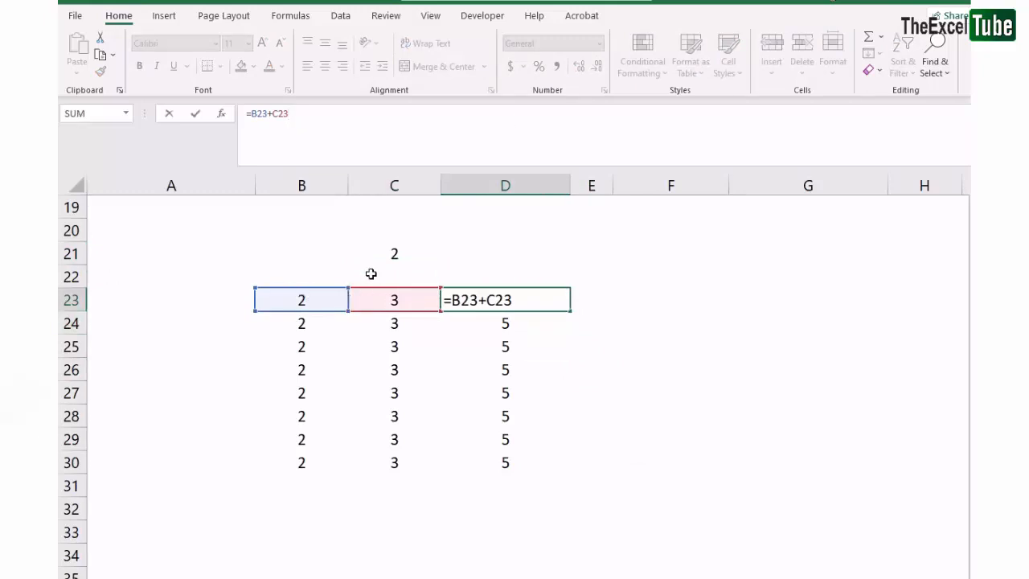
click(394, 254)
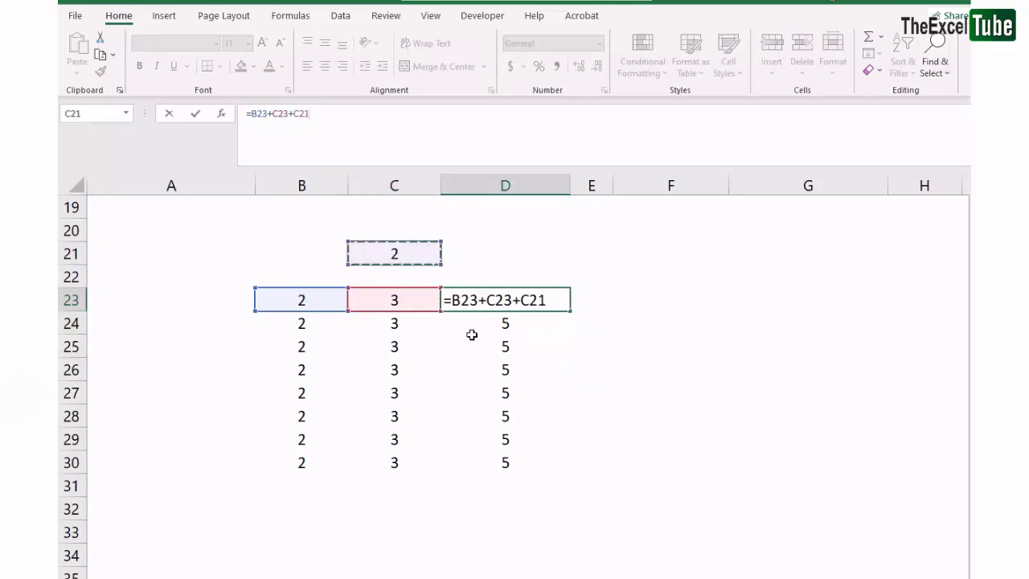
key(Return)
Fill the D23 formula down through D30
drag(503, 296, 523, 461)
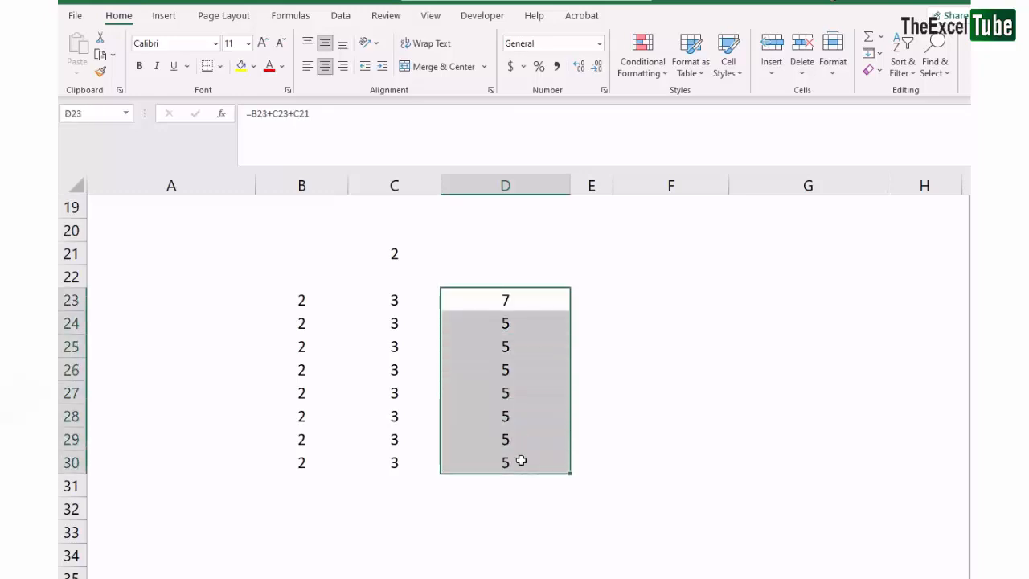
key(ctrl+d)
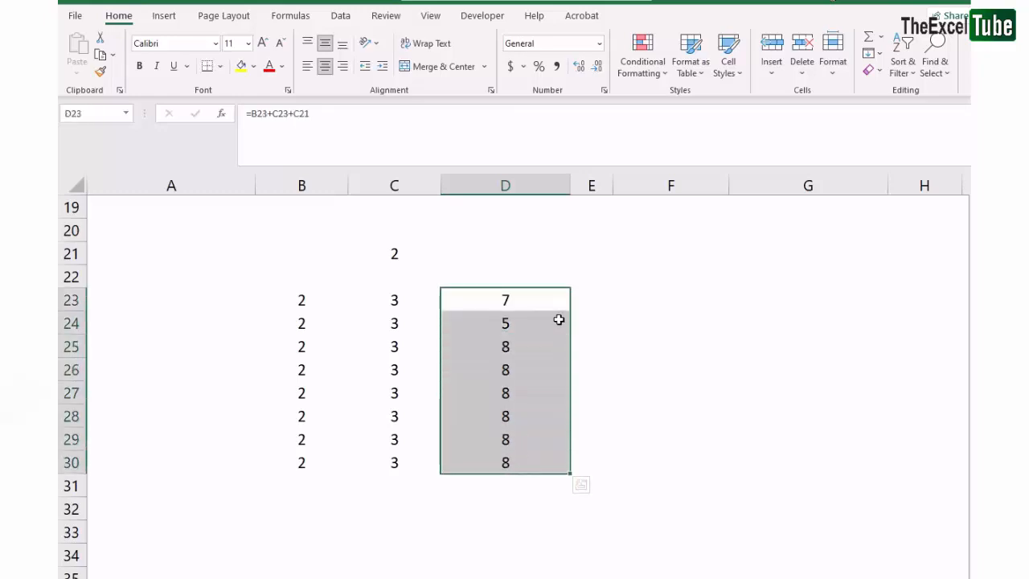
click(557, 306)
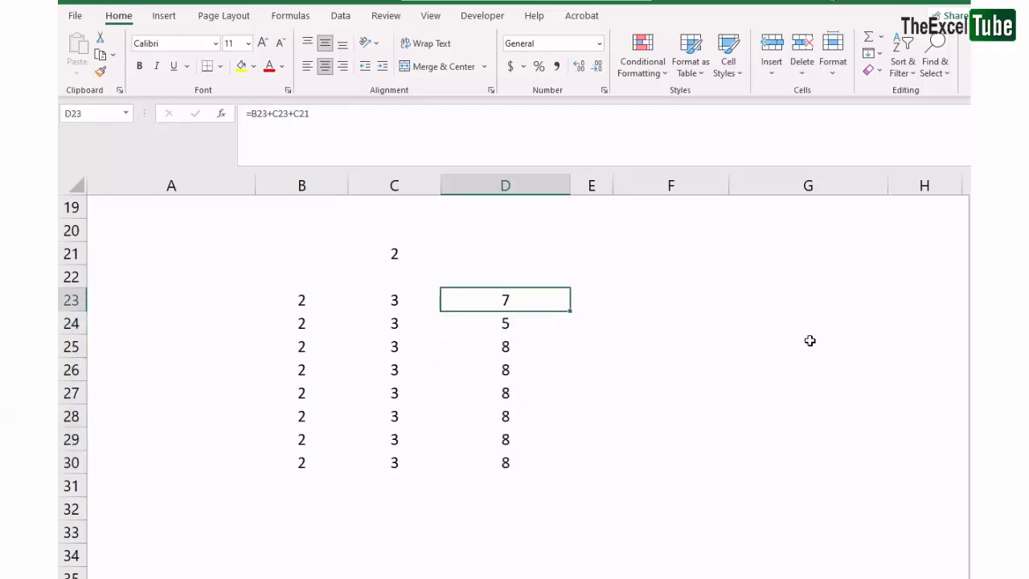
Step through each formula in D23:D30 in edit mode to check how the C21 reference shifts
key(F2)
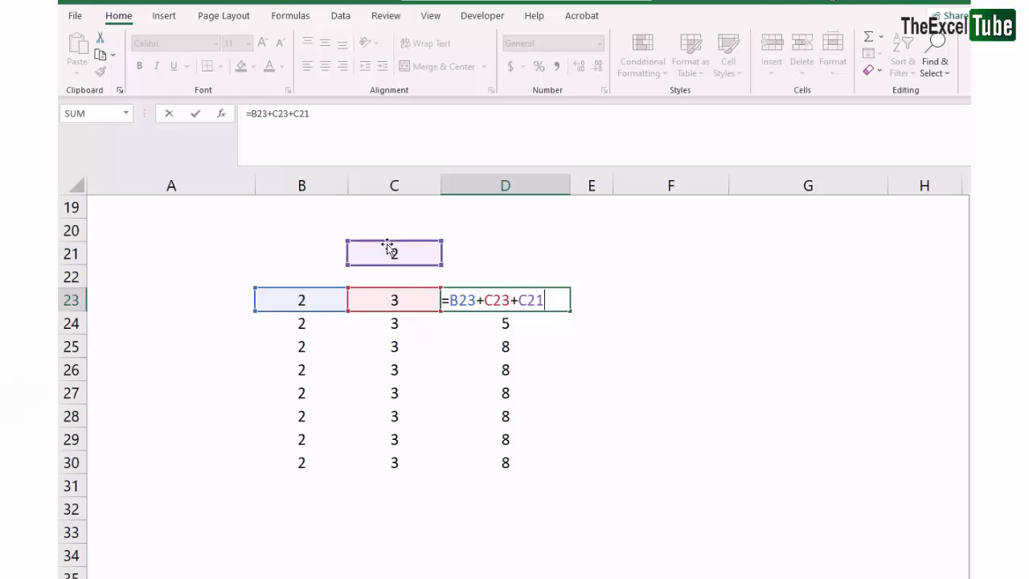
key(Return)
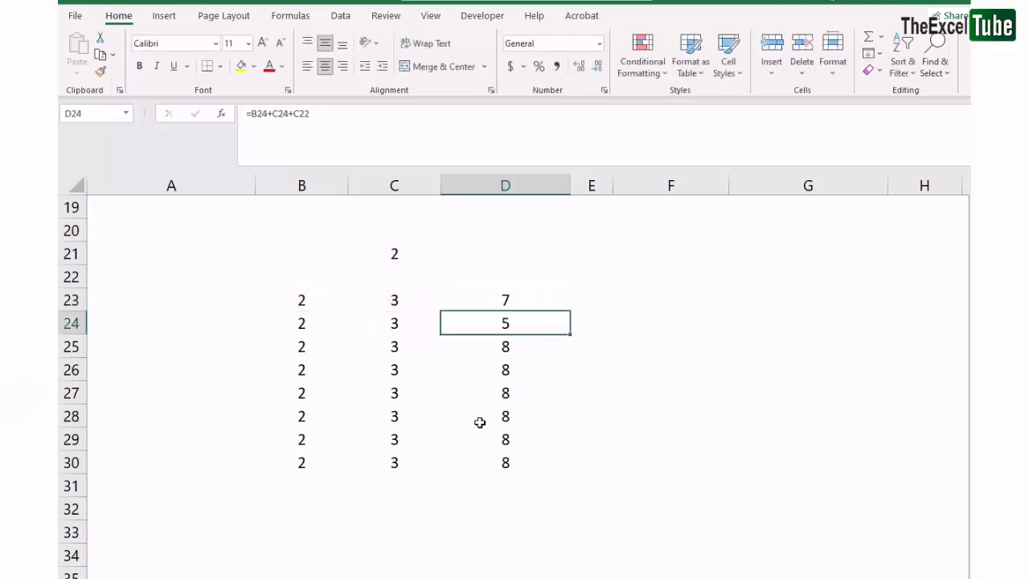
key(F2)
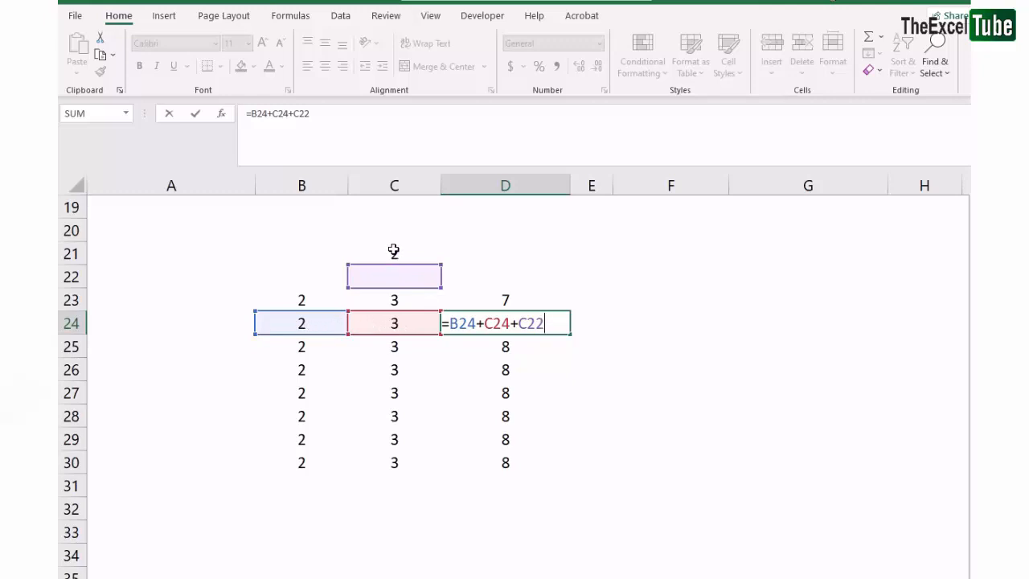
key(Return)
key(F2)
key(Return)
key(F2)
key(Return)
key(F2)
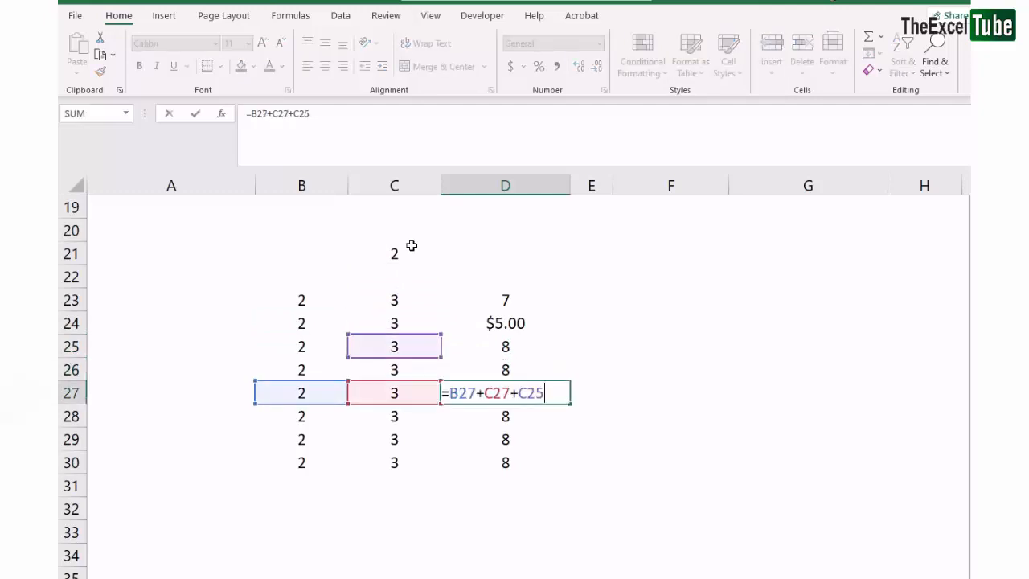
key(Return)
key(F2)
key(Return)
key(F2)
key(Return)
key(F2)
key(Return)
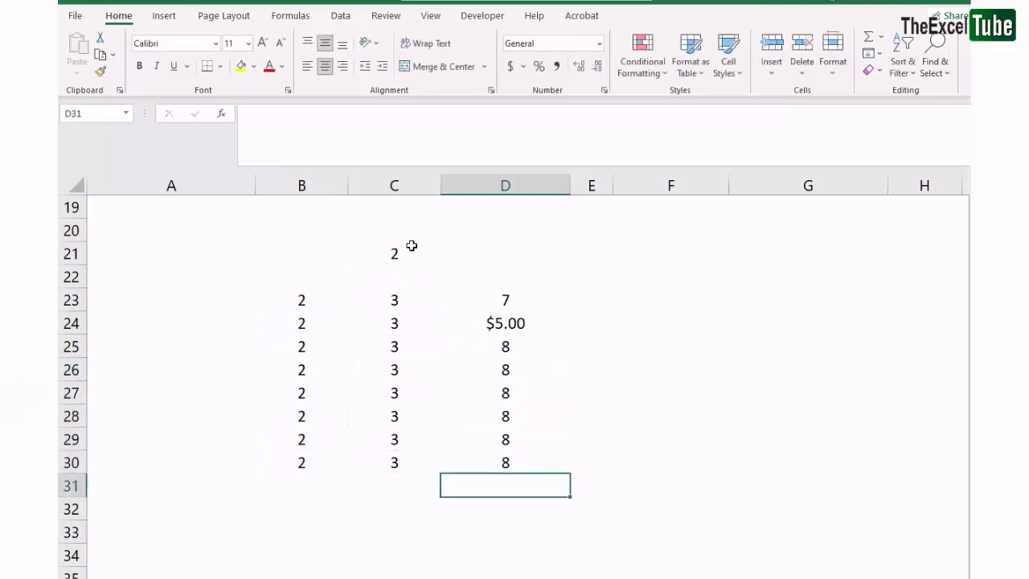
Apply the General number format to D23:D30
drag(503, 299, 511, 454)
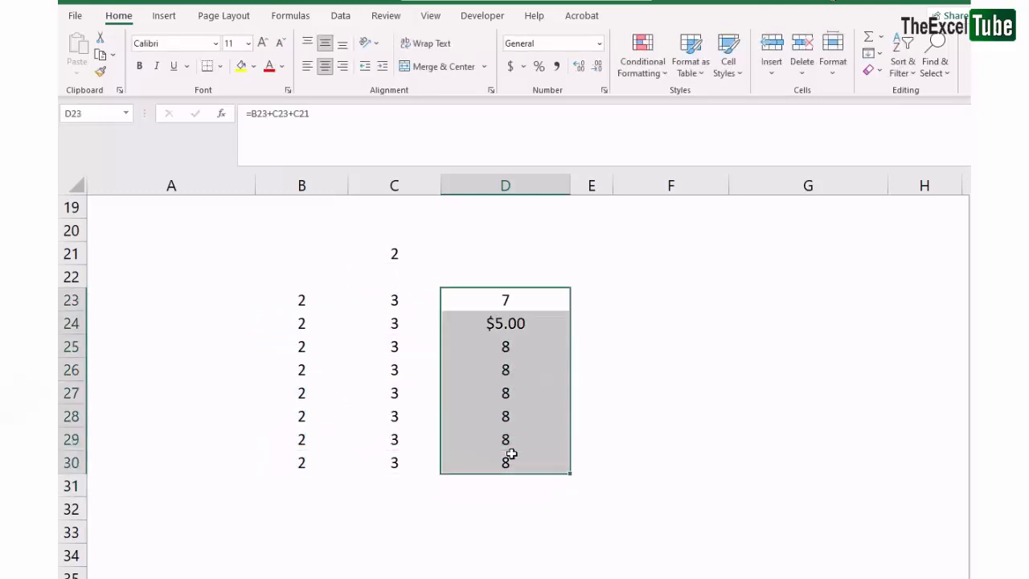
key(ctrl+shift+grave)
click(508, 321)
click(505, 298)
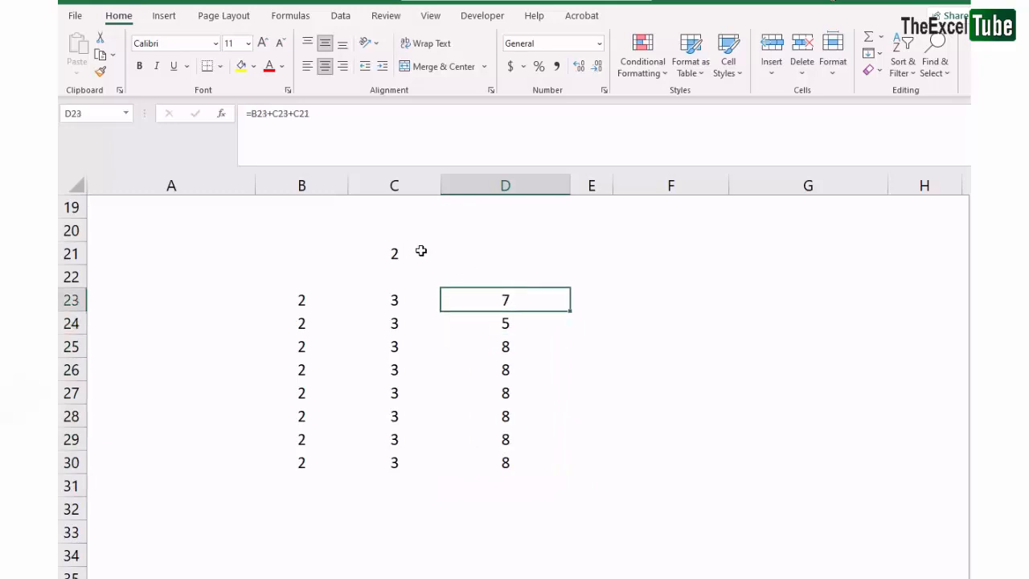
Delete the C21 term from the D23 formula, leaving =B23+C23
click(426, 253)
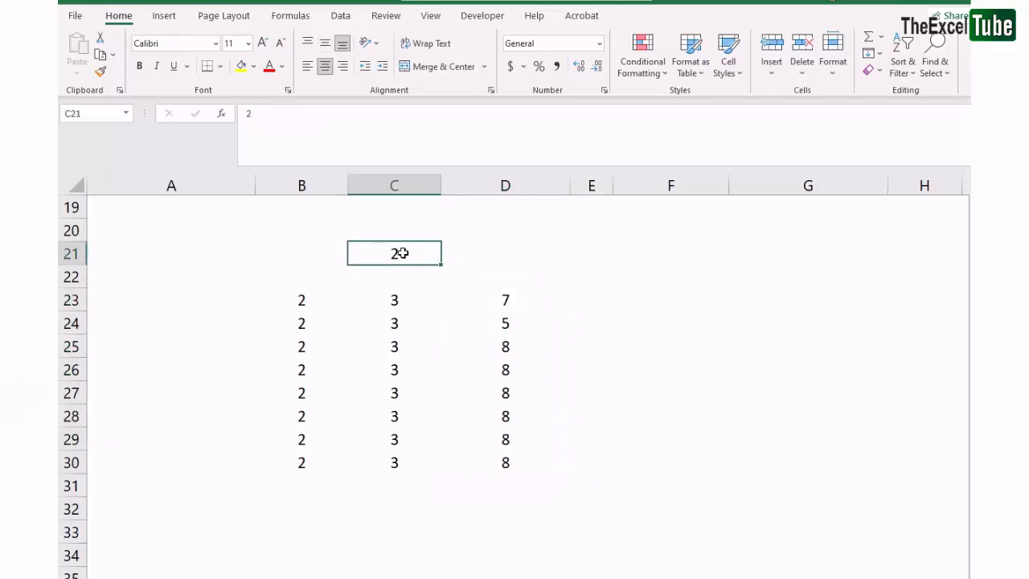
drag(314, 304, 400, 461)
click(530, 320)
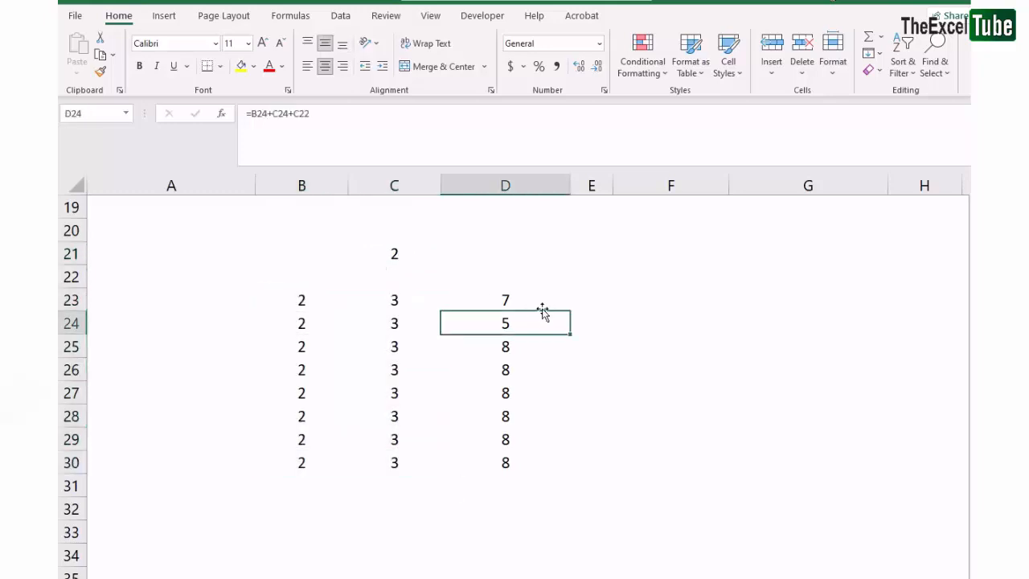
click(537, 301)
click(308, 115)
key(BackSpace)
key(BackSpace)
key(BackSpace)
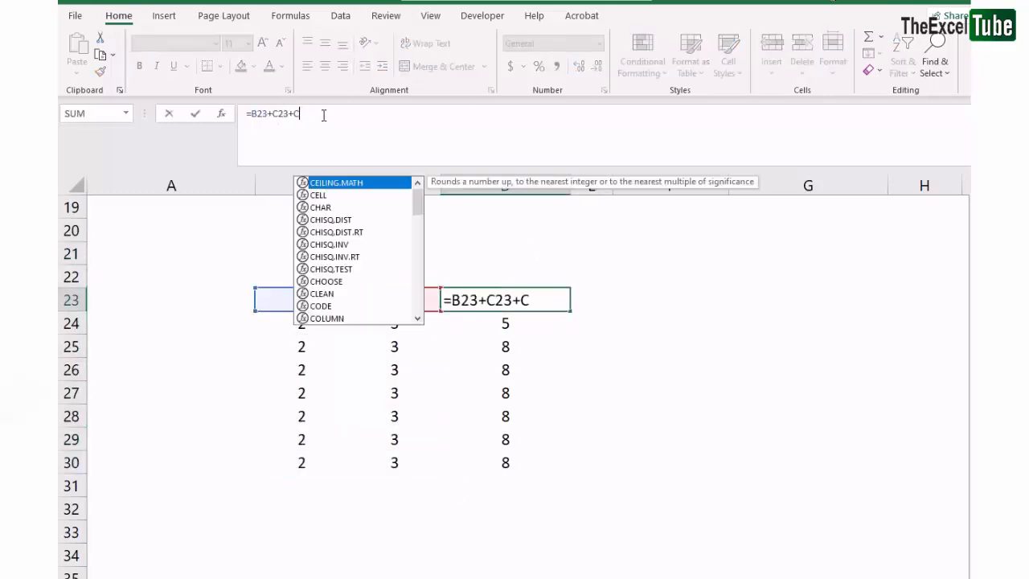
key(BackSpace)
key(Return)
Add C21 back to the D23 formula as the absolute reference $C$21
click(492, 295)
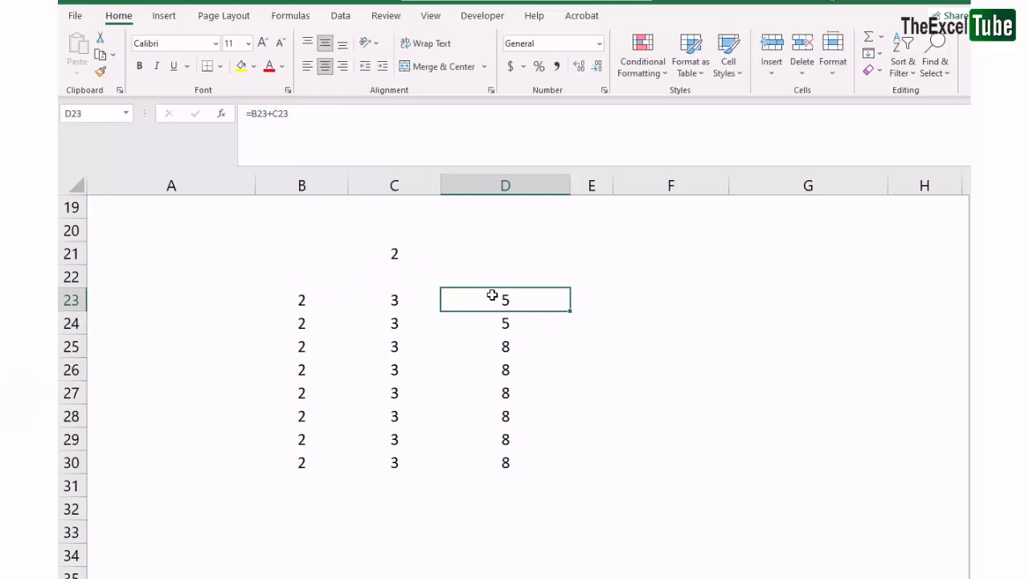
click(352, 126)
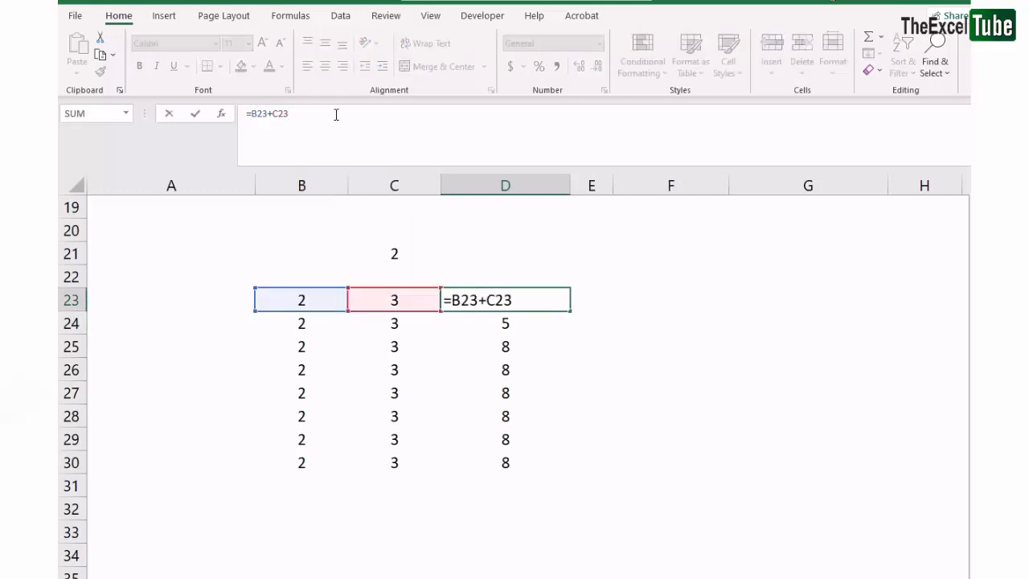
click(409, 253)
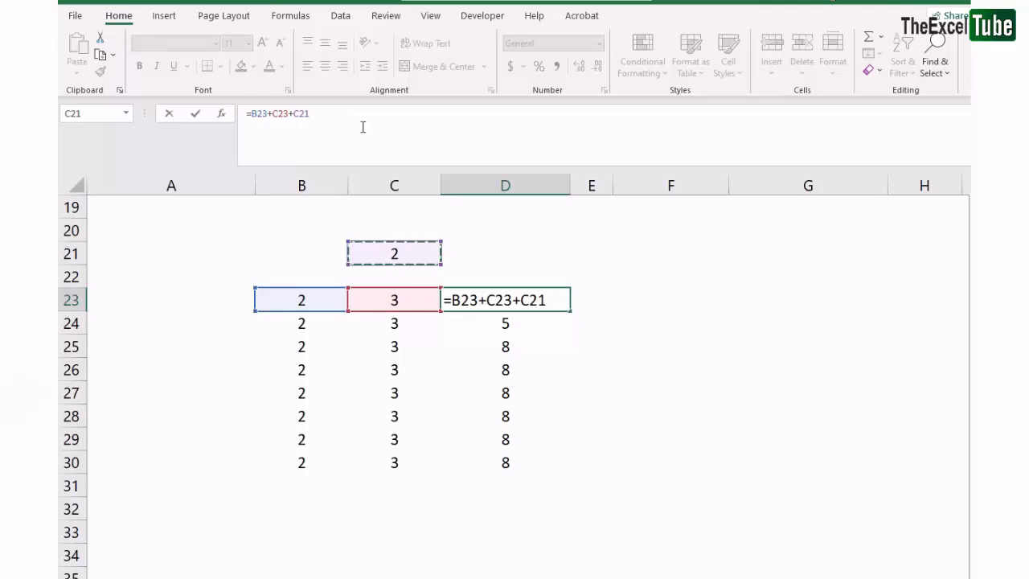
key(F4)
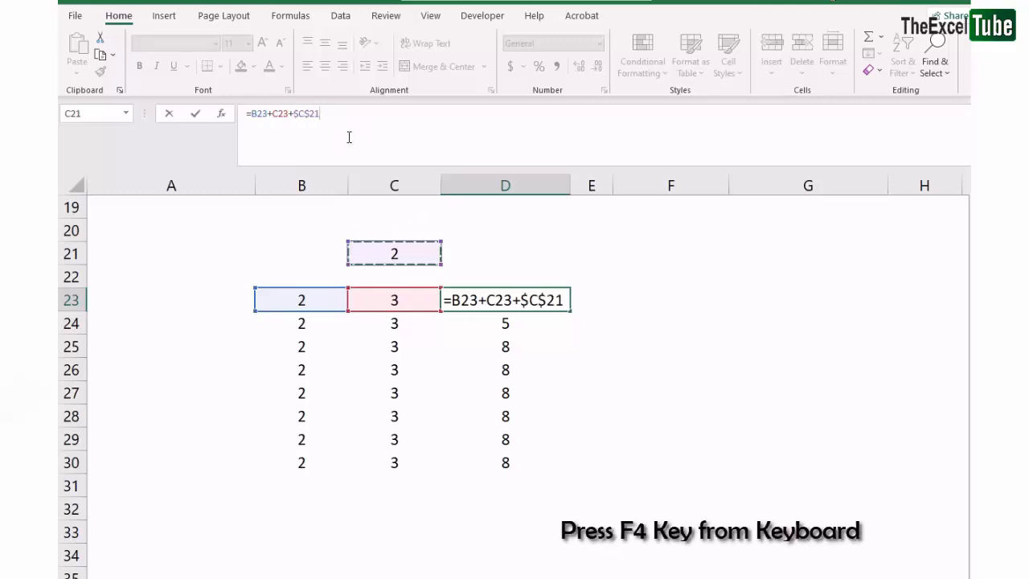
Remove the row dollar sign so the D23 formula ends in $C21
click(296, 113)
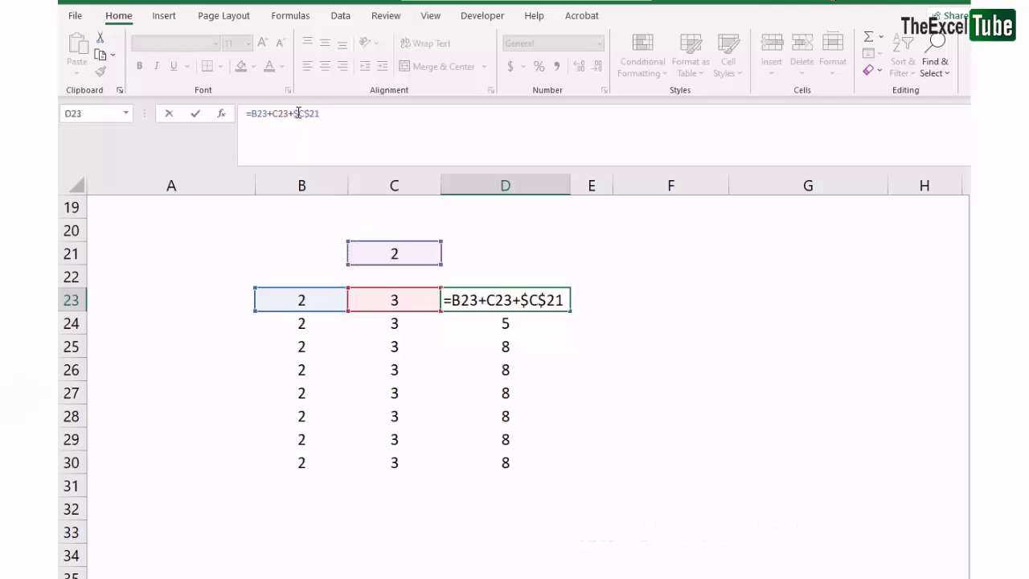
drag(319, 114, 296, 113)
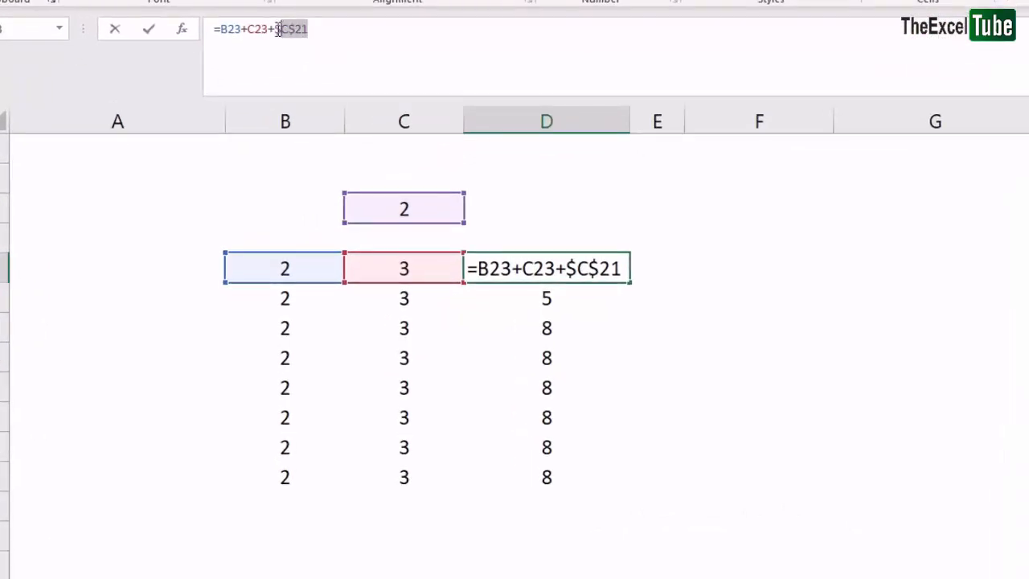
drag(278, 30, 274, 29)
click(283, 29)
double_click(287, 30)
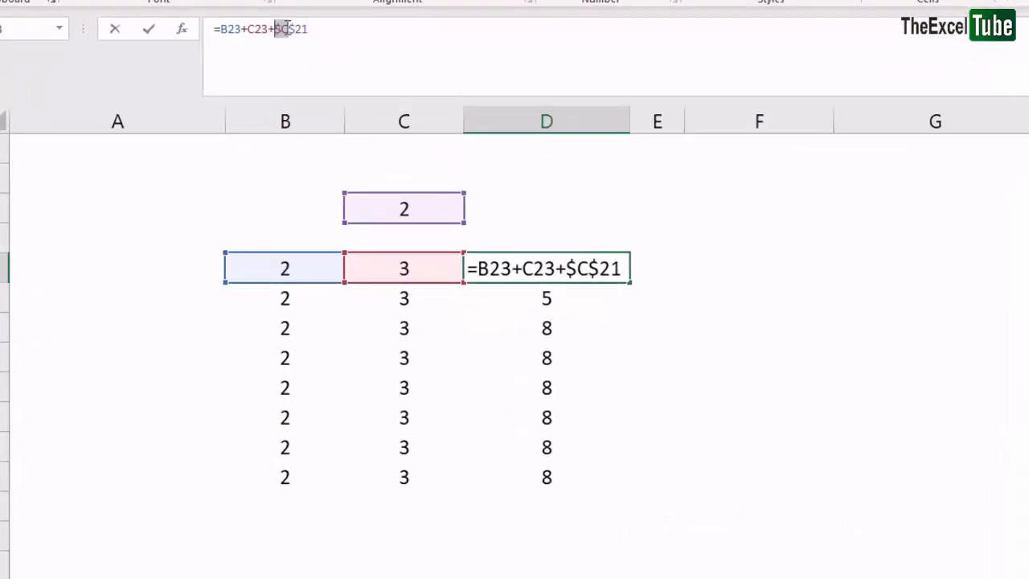
drag(292, 28, 384, 38)
click(374, 32)
click(296, 28)
key(BackSpace)
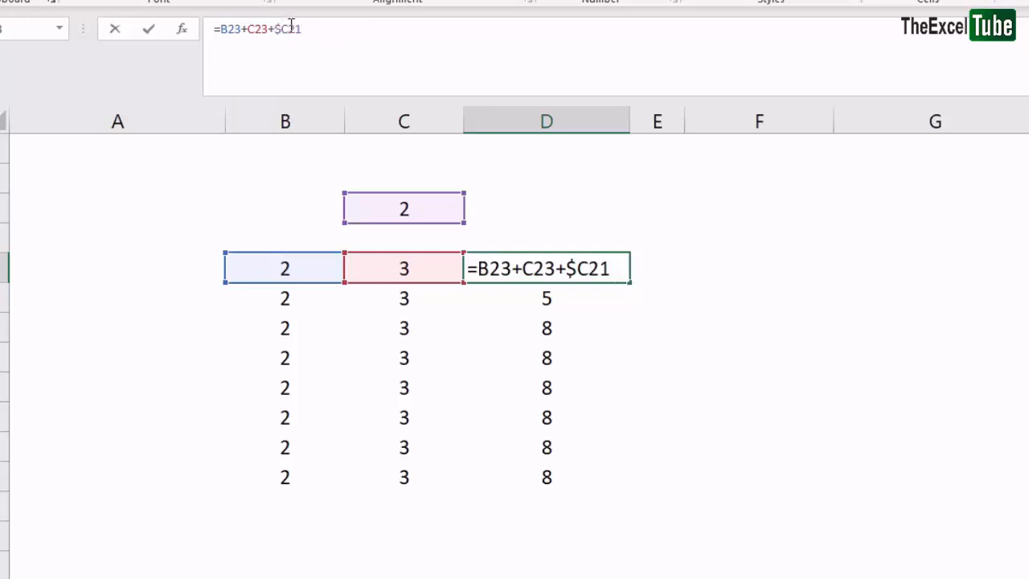
drag(280, 29, 316, 33)
key(Return)
Review the D23:D28 formulas in edit mode, cell by cell
drag(560, 268, 563, 488)
click(567, 269)
double_click(568, 269)
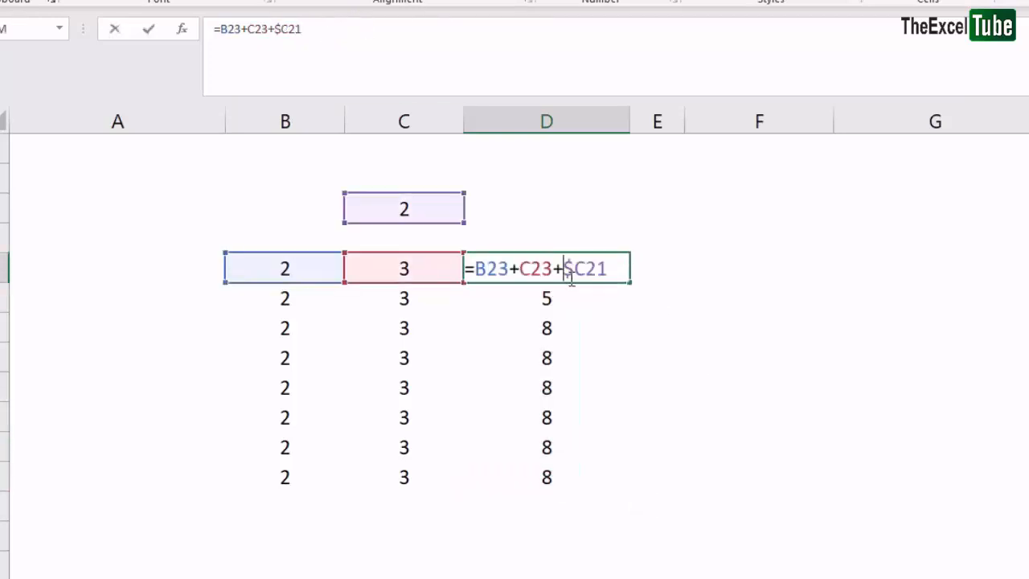
key(Escape)
key(Return)
key(F2)
key(Return)
key(F2)
key(Return)
key(F2)
key(Return)
key(F2)
key(Return)
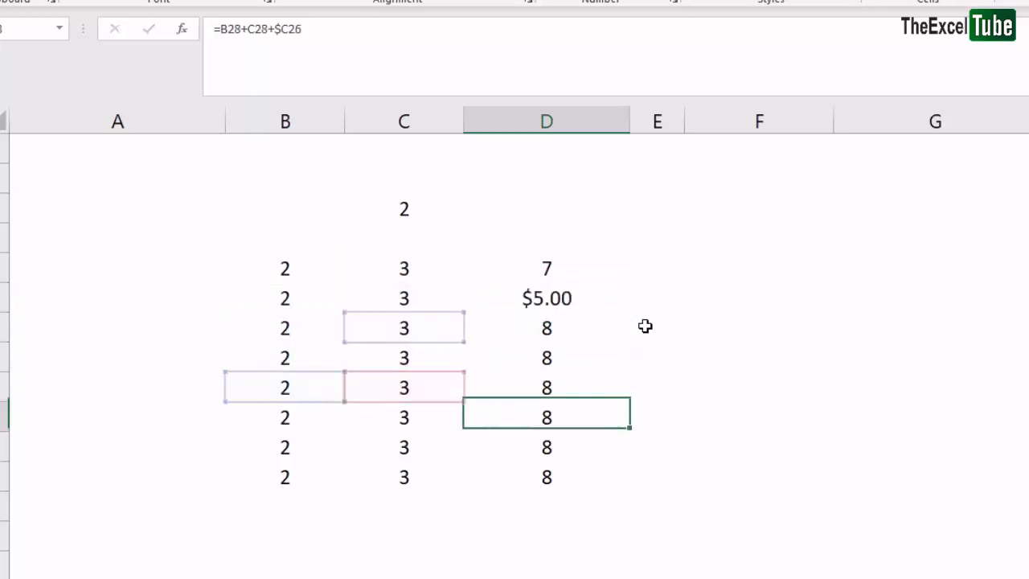
key(Return)
key(Up)
Fill the D23 formula right through F23 and inspect the formula in F23
drag(725, 274, 723, 274)
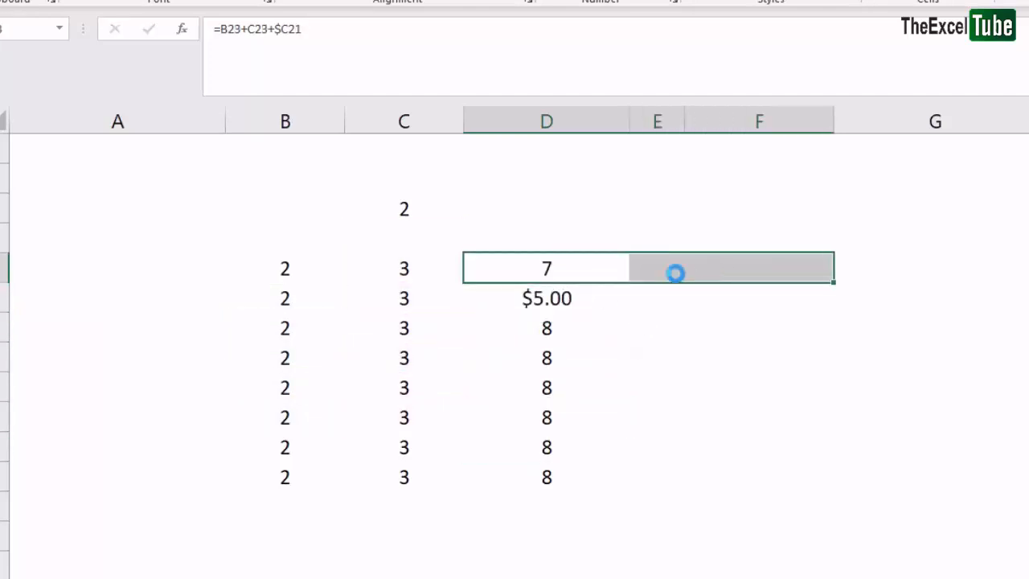
click(764, 268)
key(F2)
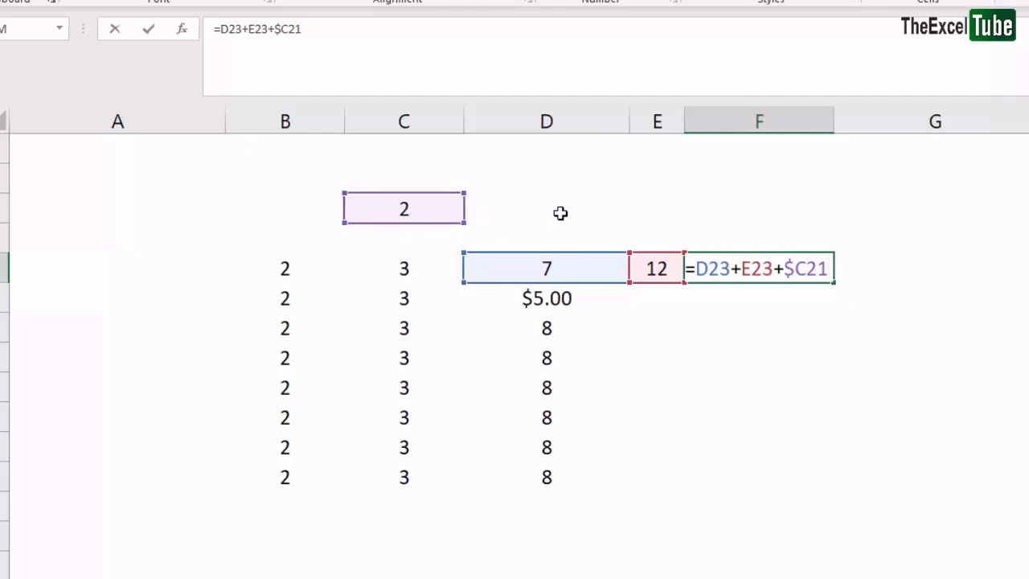
click(561, 275)
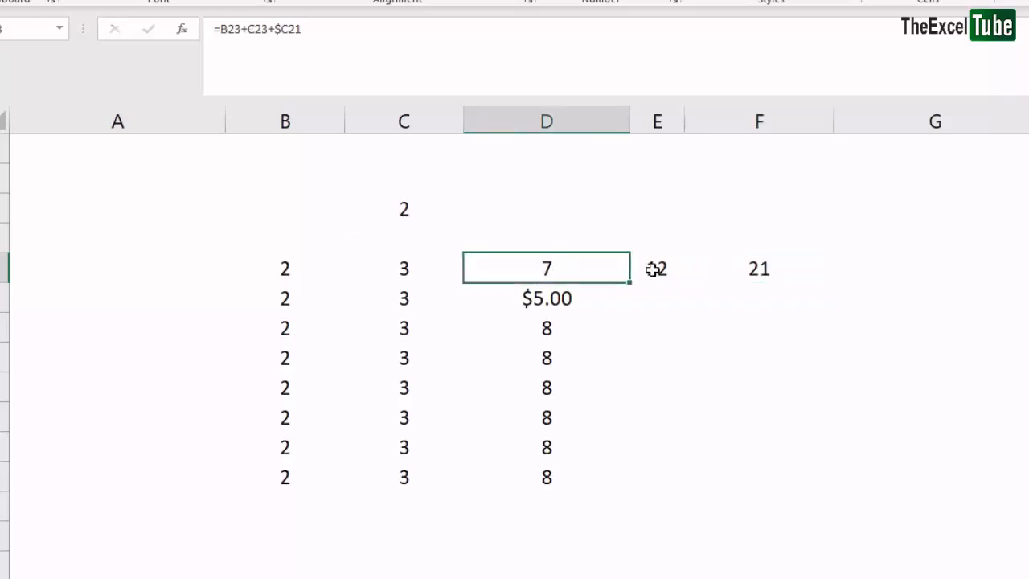
Change D23's reference to $C$21 and fill the formula down through D30
click(286, 43)
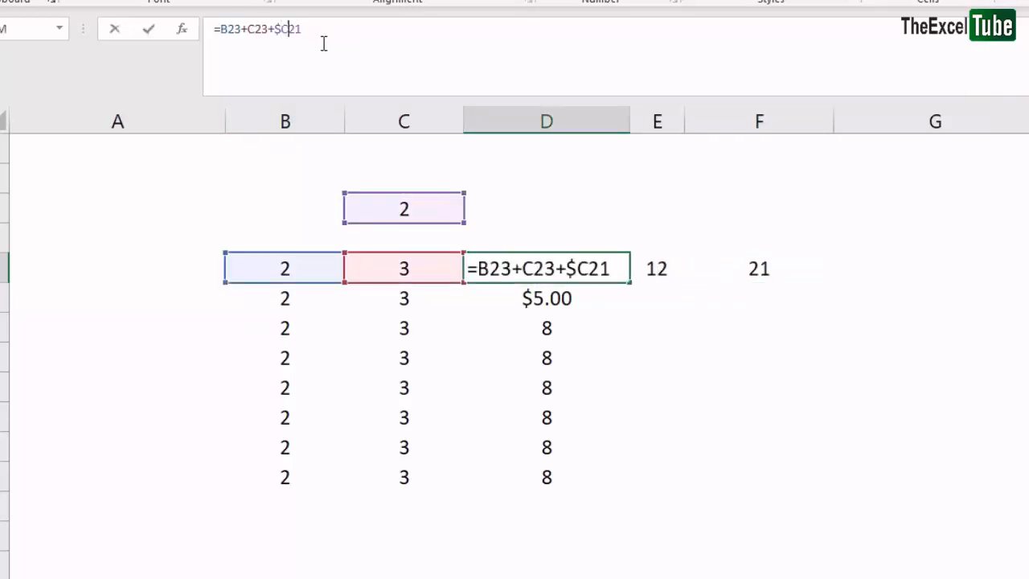
text($)
key(Return)
key(Up)
key(ctrl+shift+Down)
key(ctrl+d)
Check F23 and the D24:D30 formulas in edit mode, one cell after another
key(Right)
key(Right)
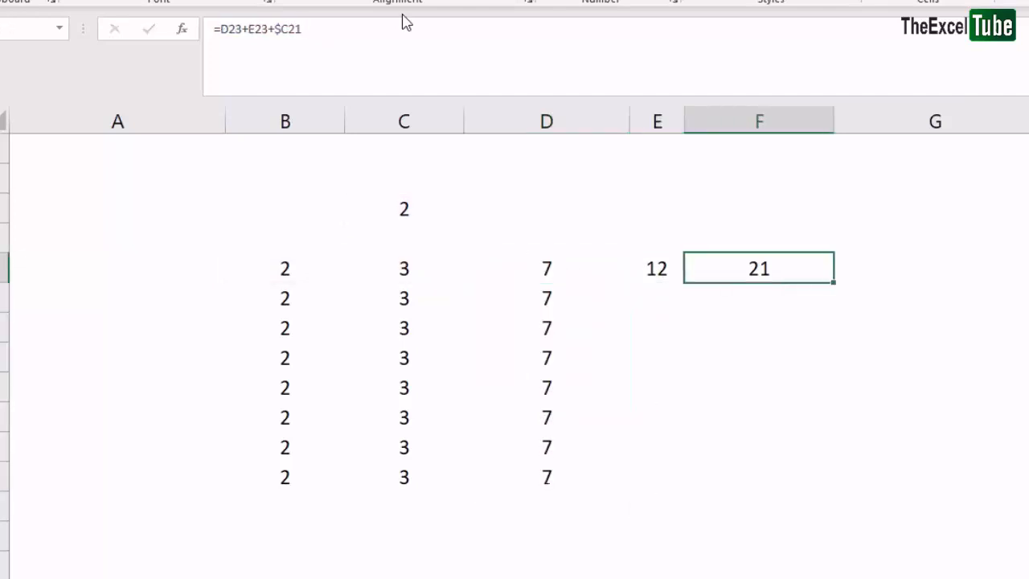
key(Left)
key(Left)
key(Down)
key(F2)
key(Return)
key(F2)
key(Return)
key(F2)
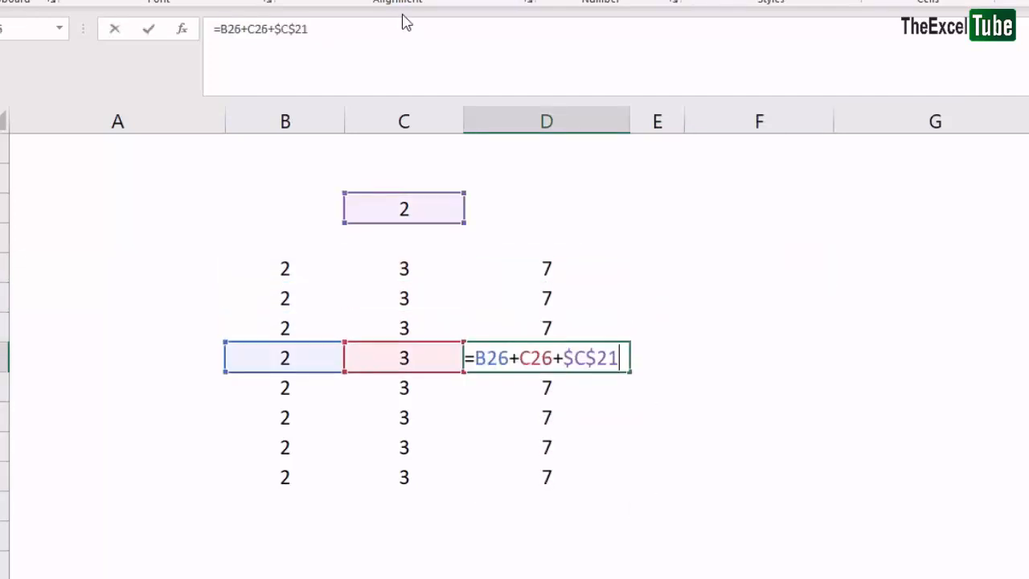
key(Return)
key(F2)
key(Return)
key(F2)
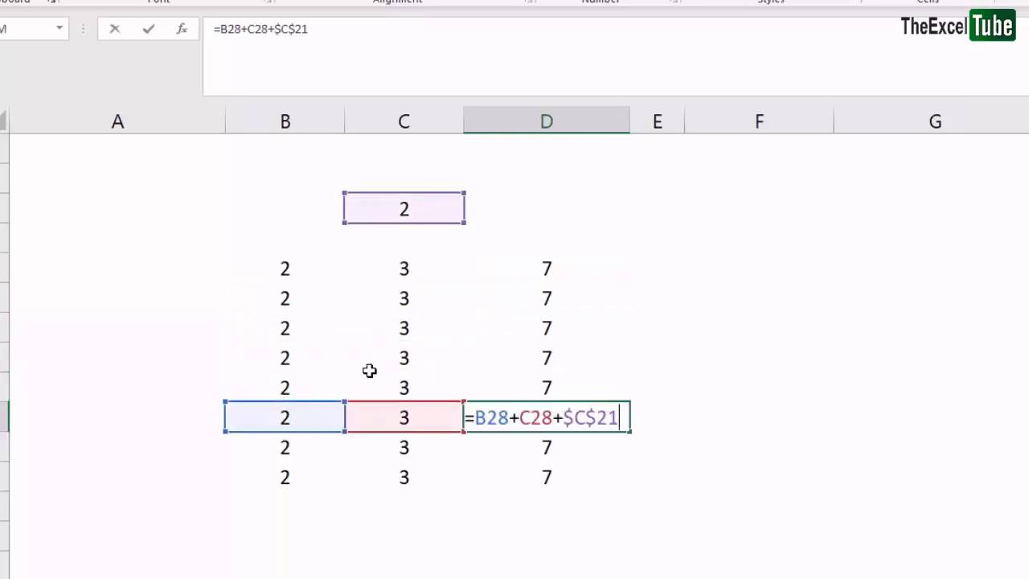
key(Return)
key(F2)
key(Return)
key(F2)
key(Return)
Go to the Countif table and select the result cell beside the first Keyboard entry
key(ctrl+Up)
key(ctrl+Up)
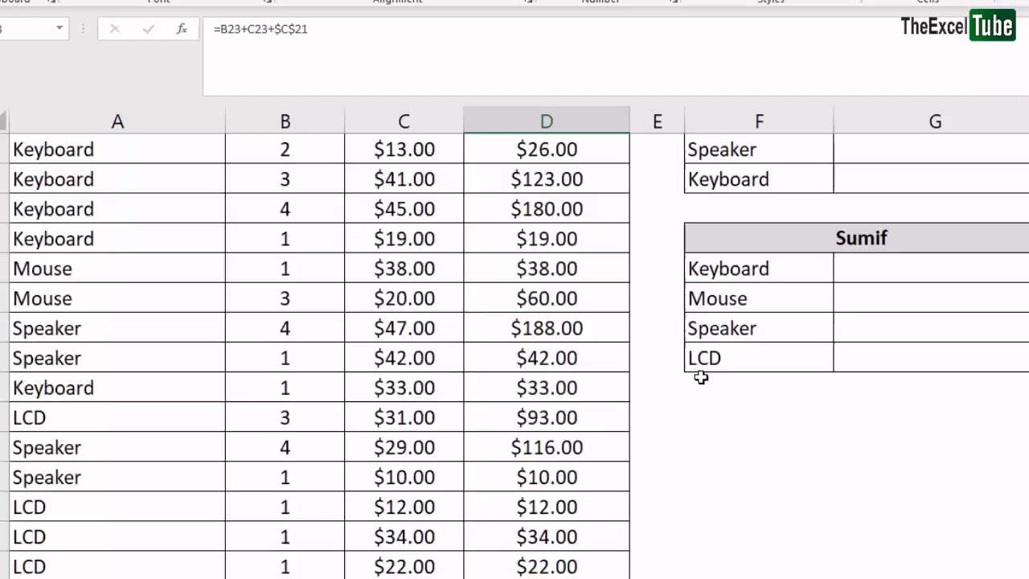
scroll(698, 374, up, 6)
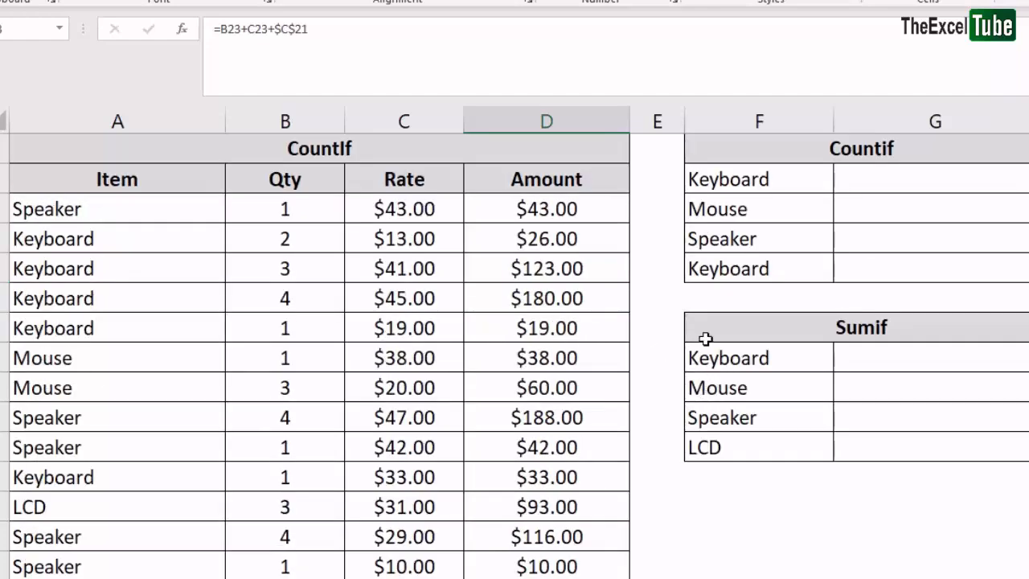
click(818, 206)
click(879, 170)
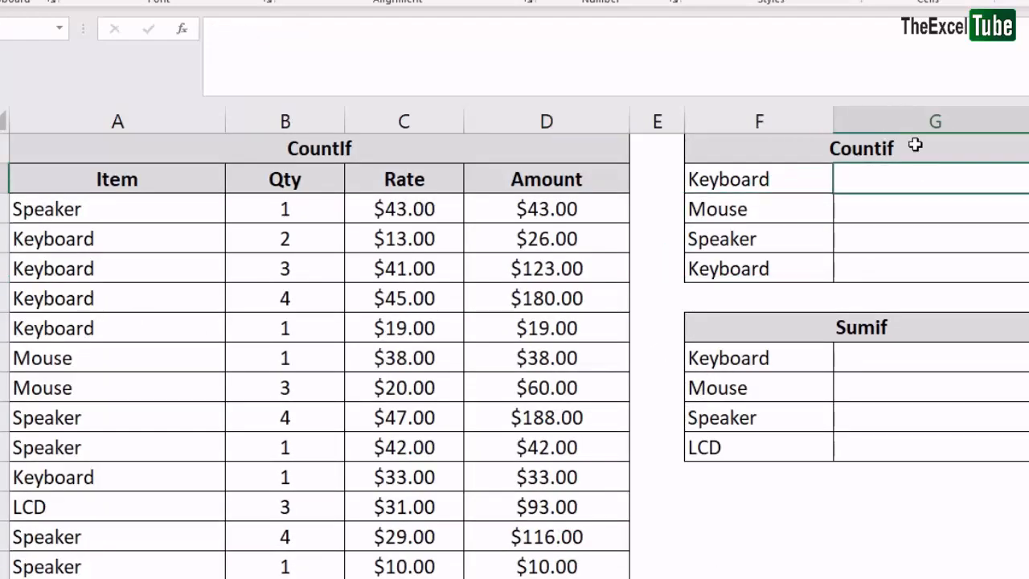
Enter a COUNTIF formula in G2 that counts the A3:A18 items matching F2
drag(913, 146, 781, 246)
click(893, 181)
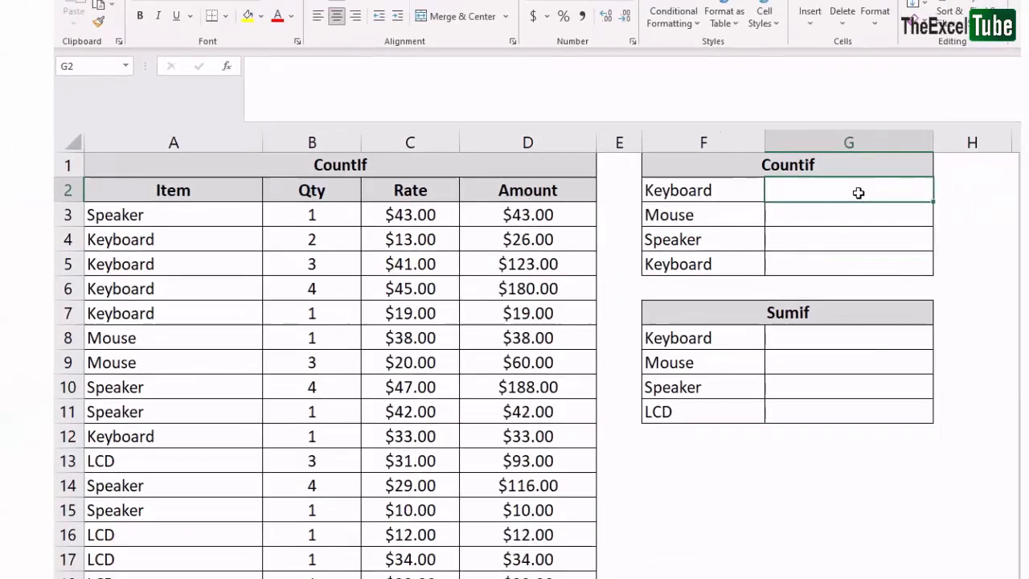
text(=coun)
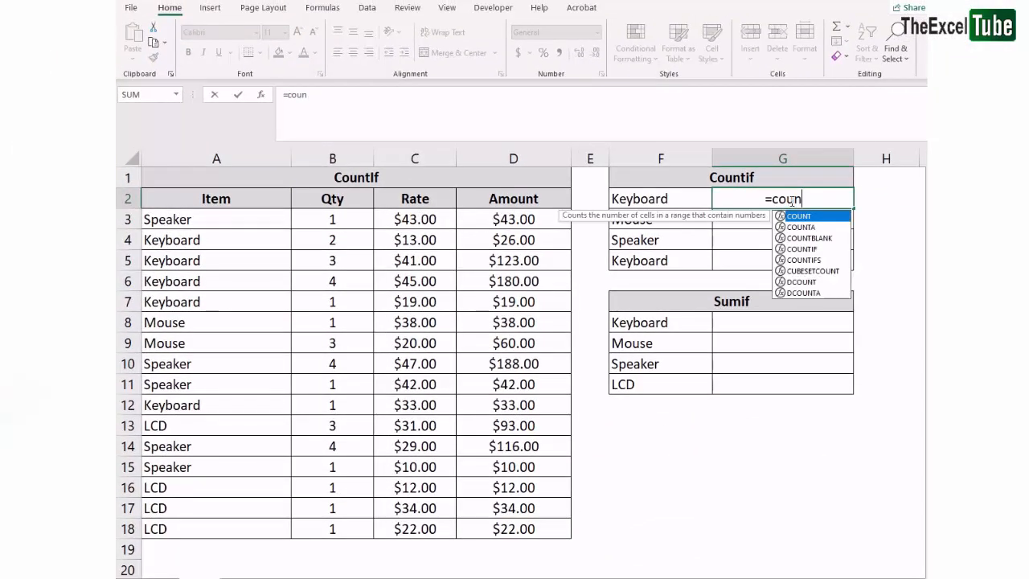
text(tif)
key(Tab)
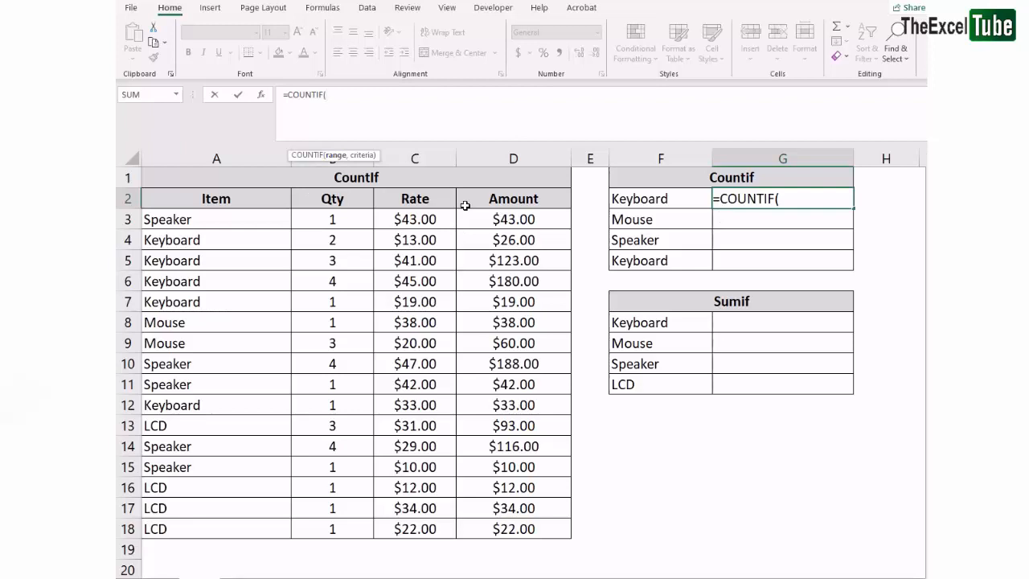
drag(273, 221, 519, 532)
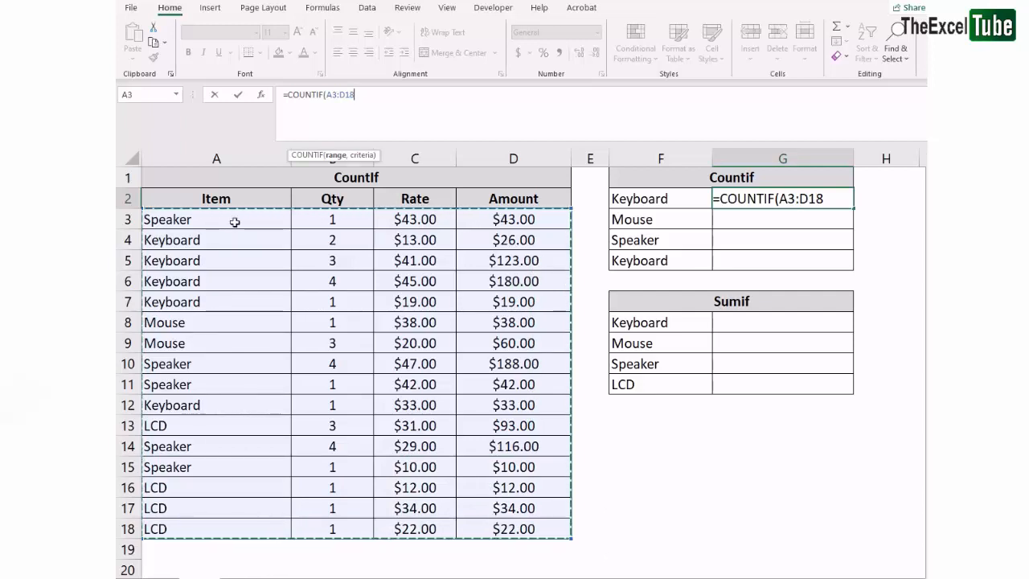
drag(222, 219, 256, 529)
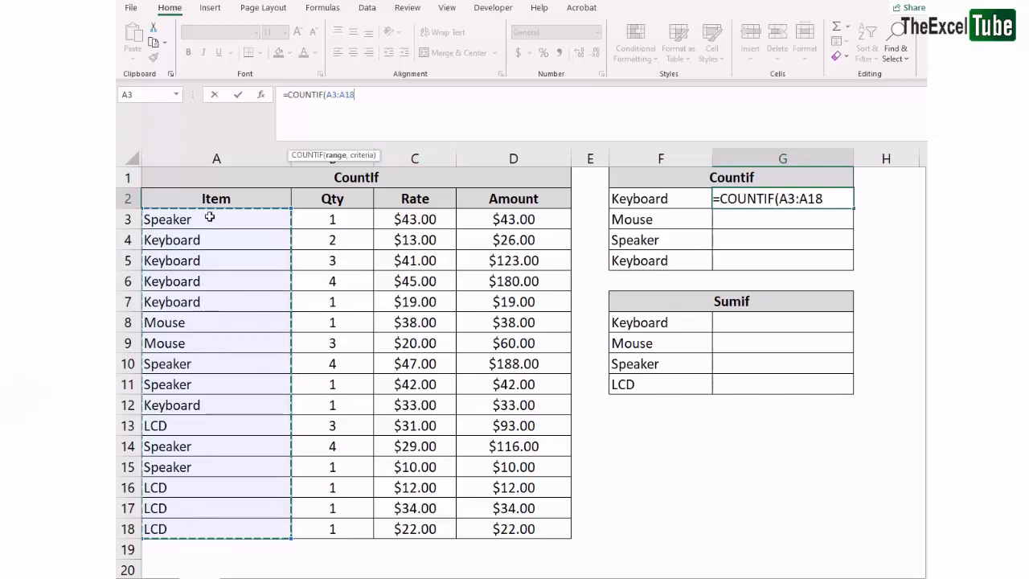
click(368, 95)
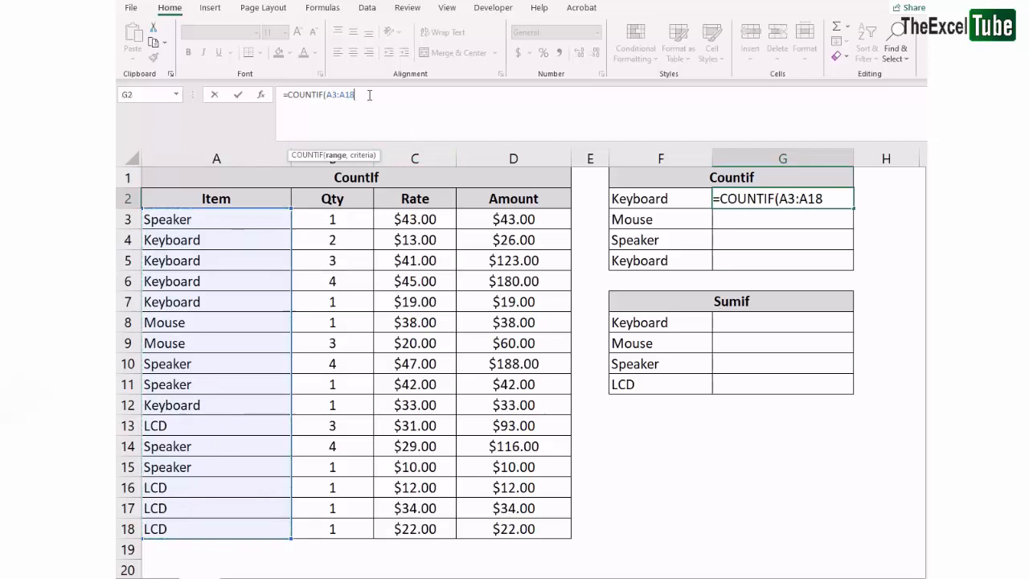
text(,)
click(644, 193)
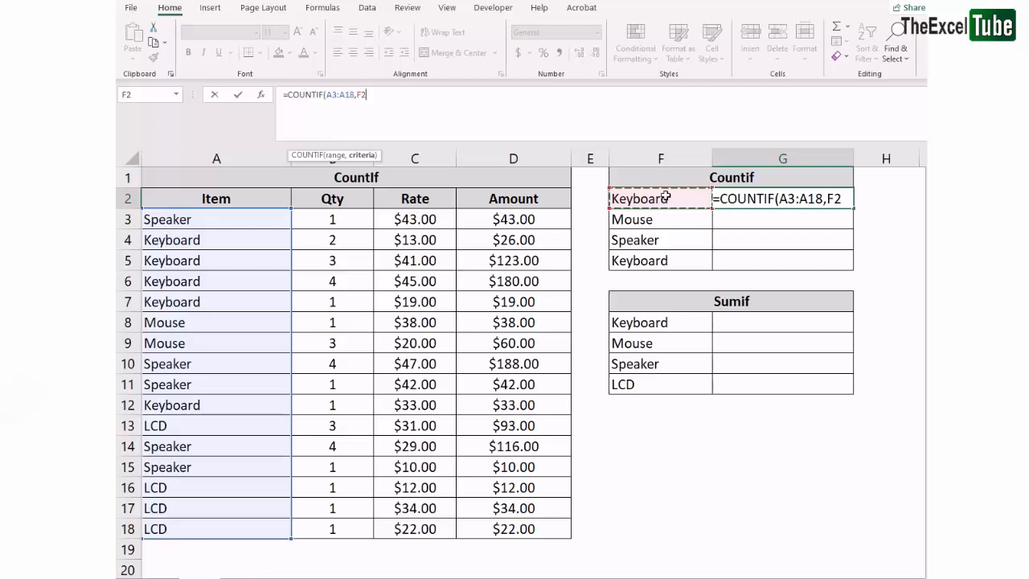
key(ctrl+Return)
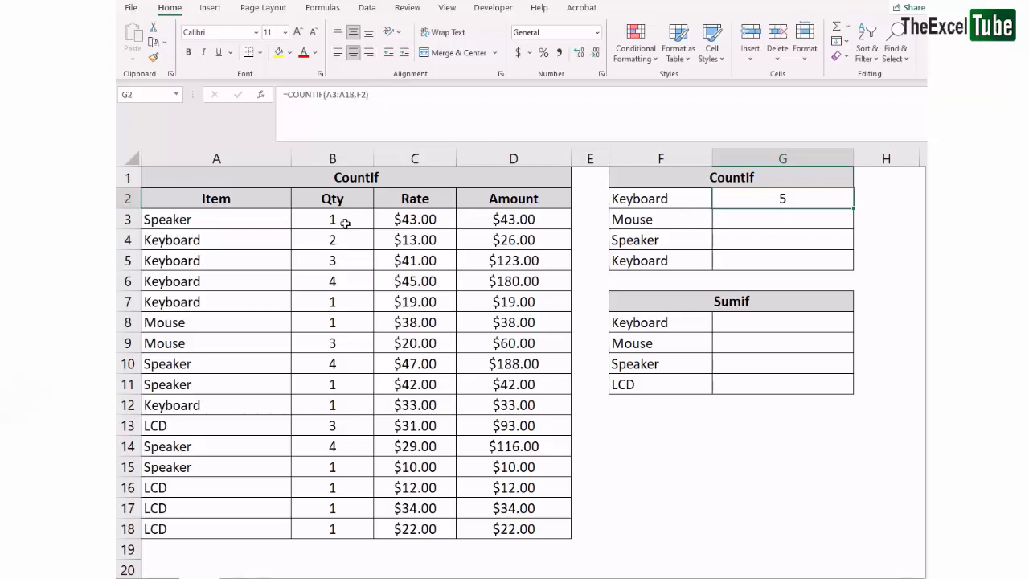
Point out the Keyboard items in the Item column and fill the G2 formula down through G5
click(184, 240)
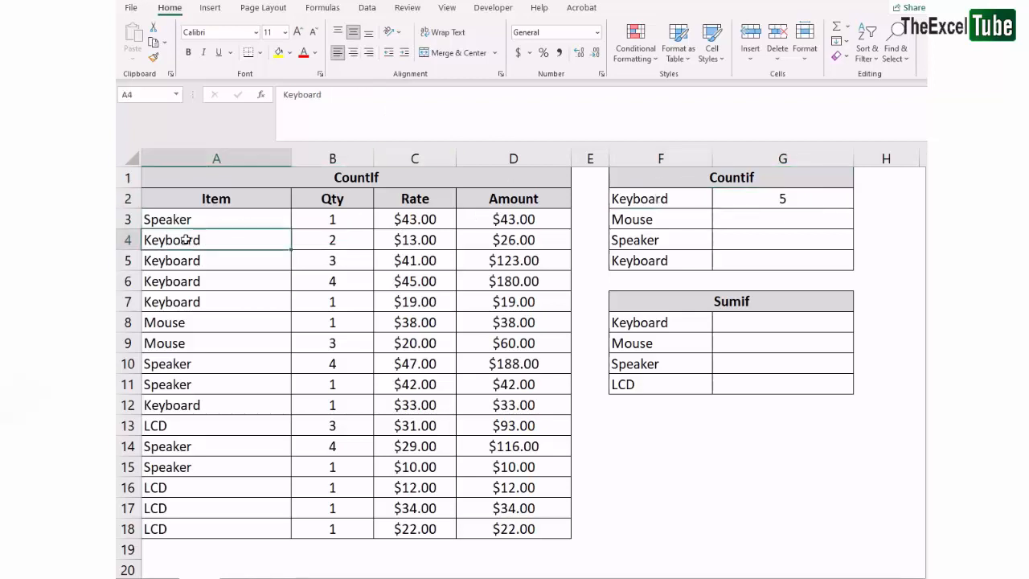
drag(184, 240, 197, 304)
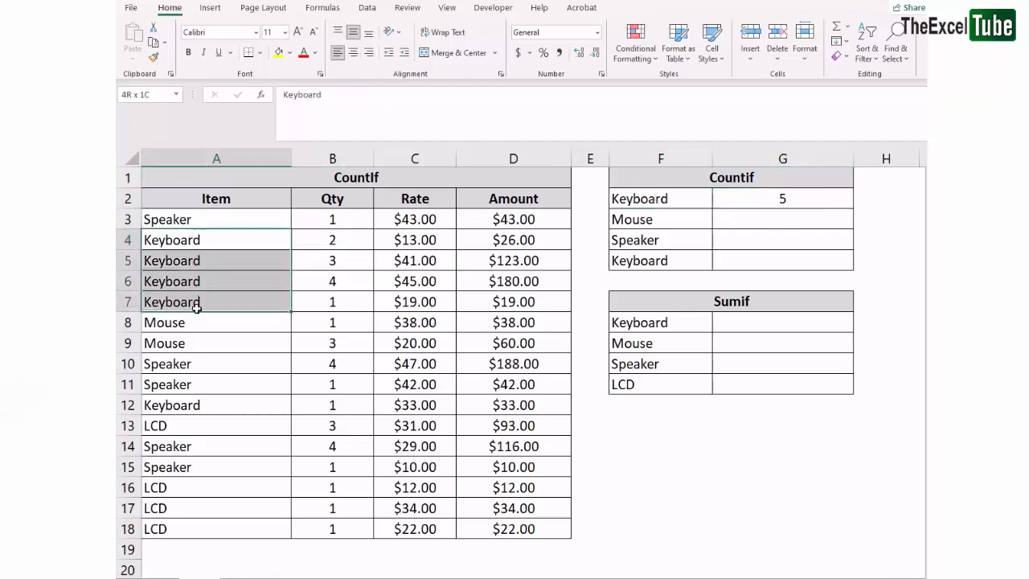
ctrl+click(194, 408)
click(794, 198)
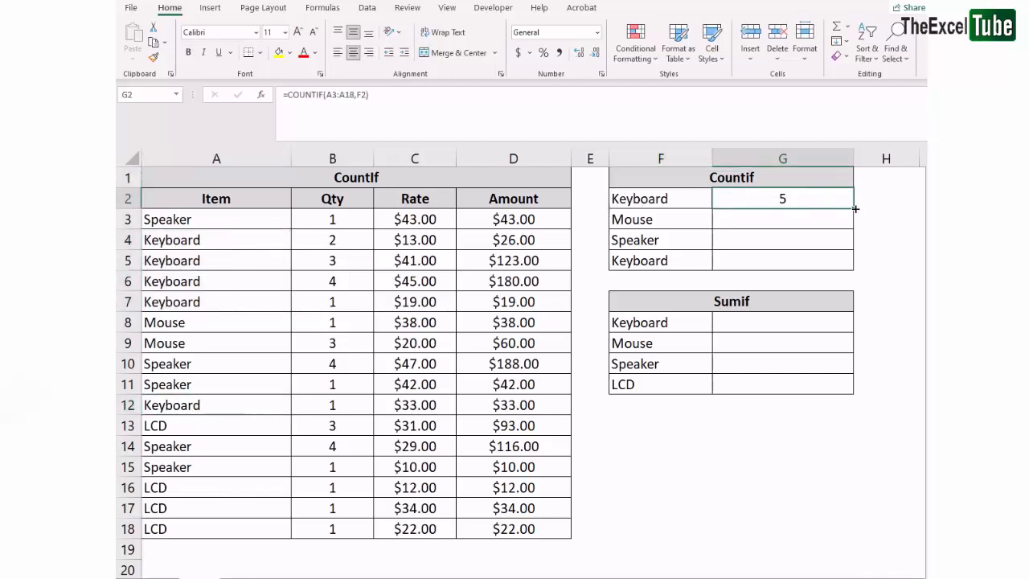
drag(853, 211, 854, 271)
Check the COUNTIF formulas in G2 through G5 one after another in edit mode
click(801, 217)
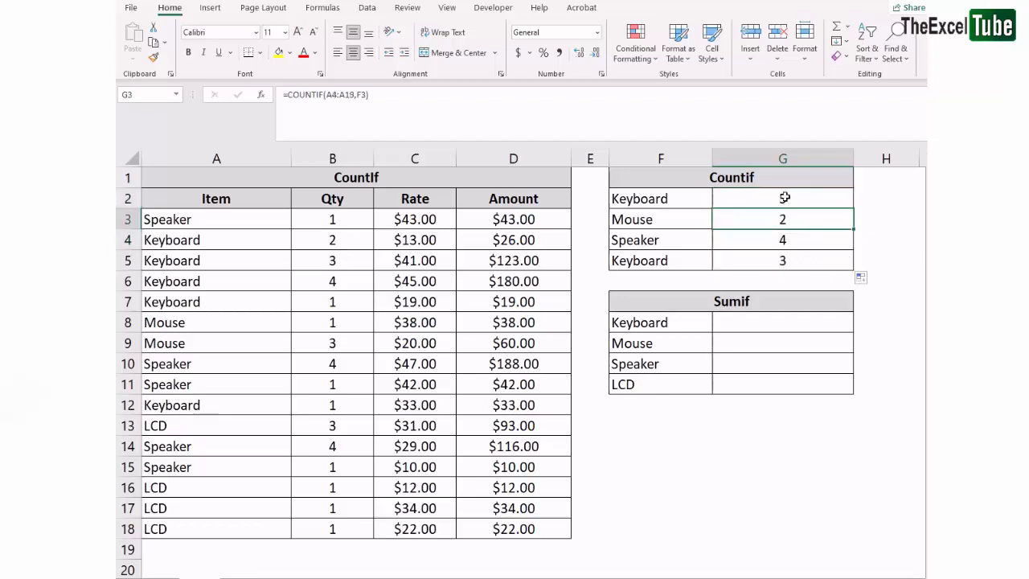
click(677, 199)
click(717, 197)
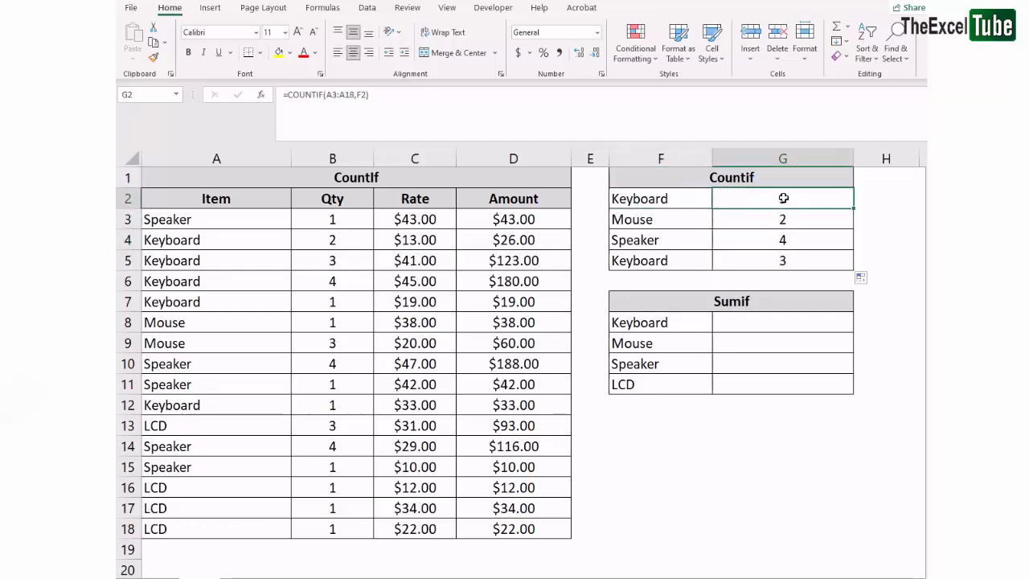
drag(724, 261, 672, 266)
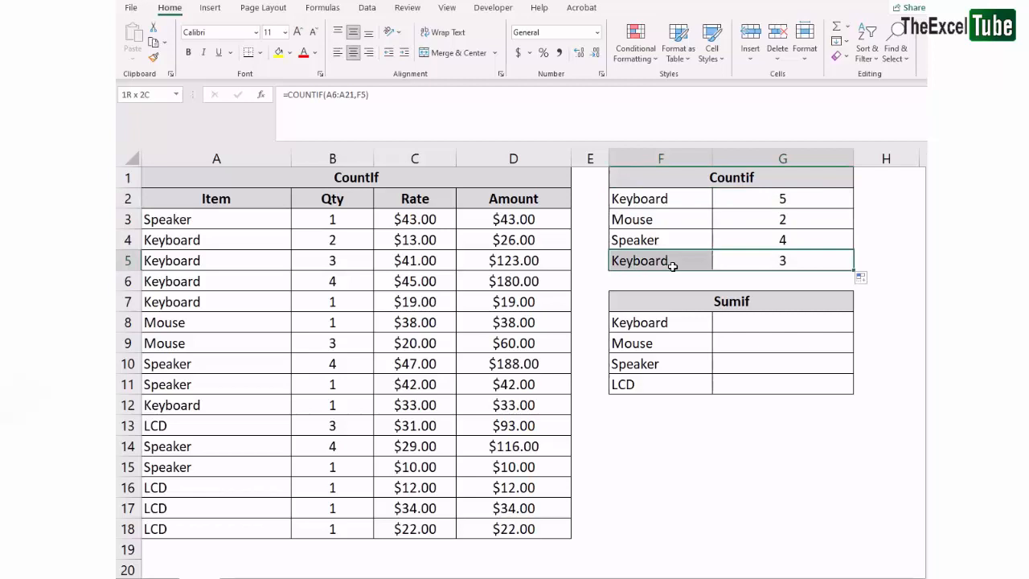
drag(660, 198, 664, 261)
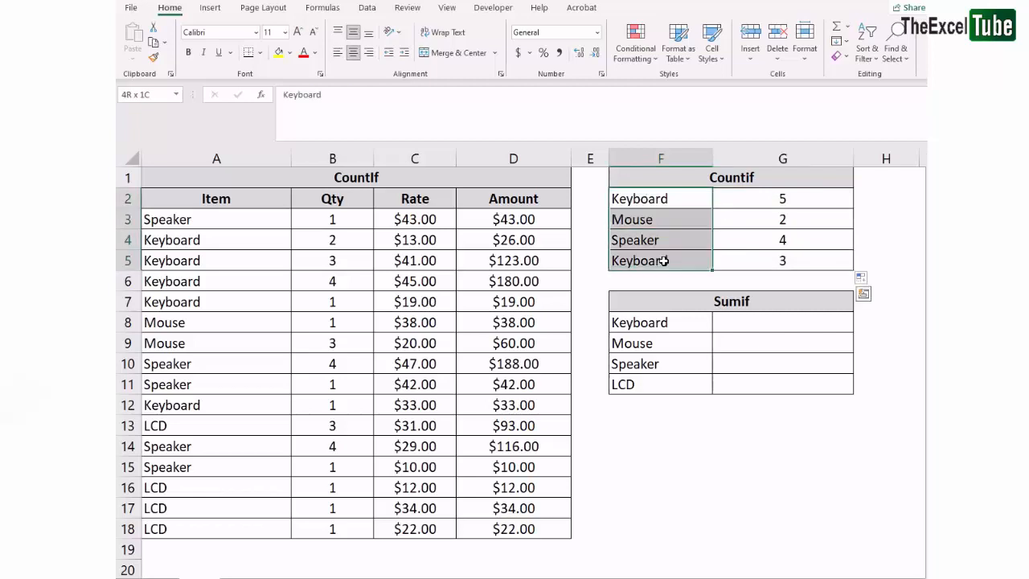
click(779, 260)
click(796, 199)
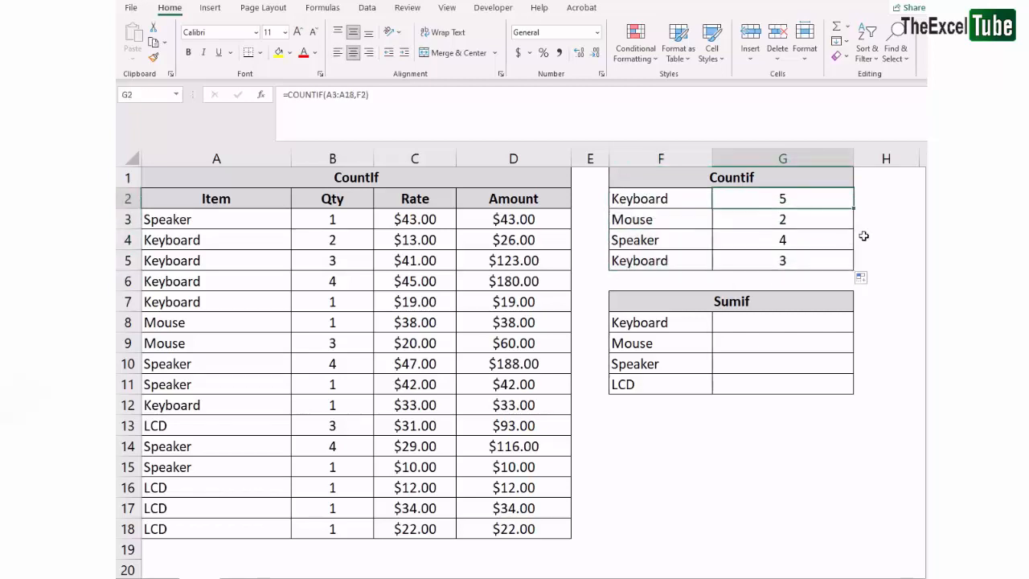
key(F2)
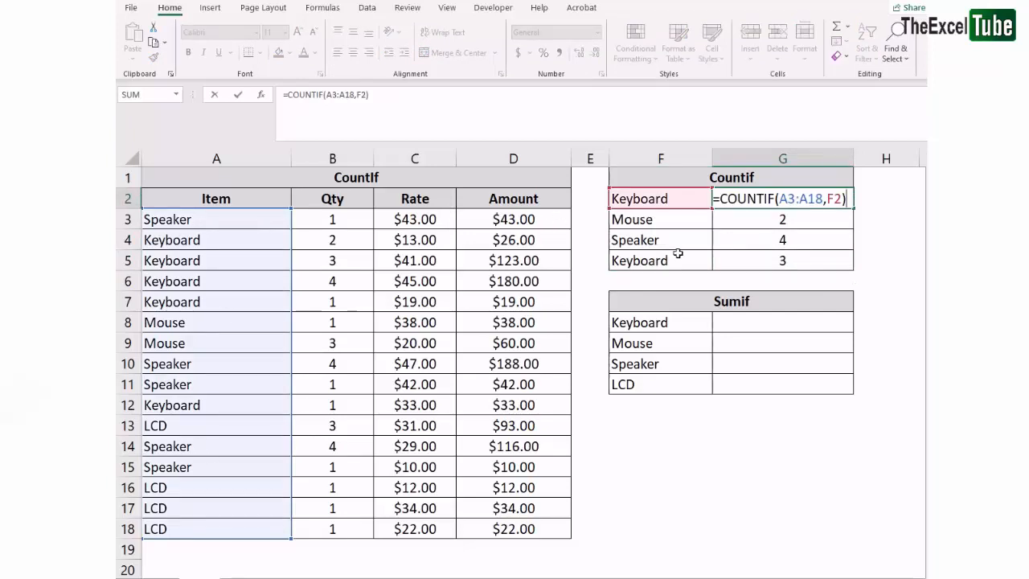
key(Return)
key(F2)
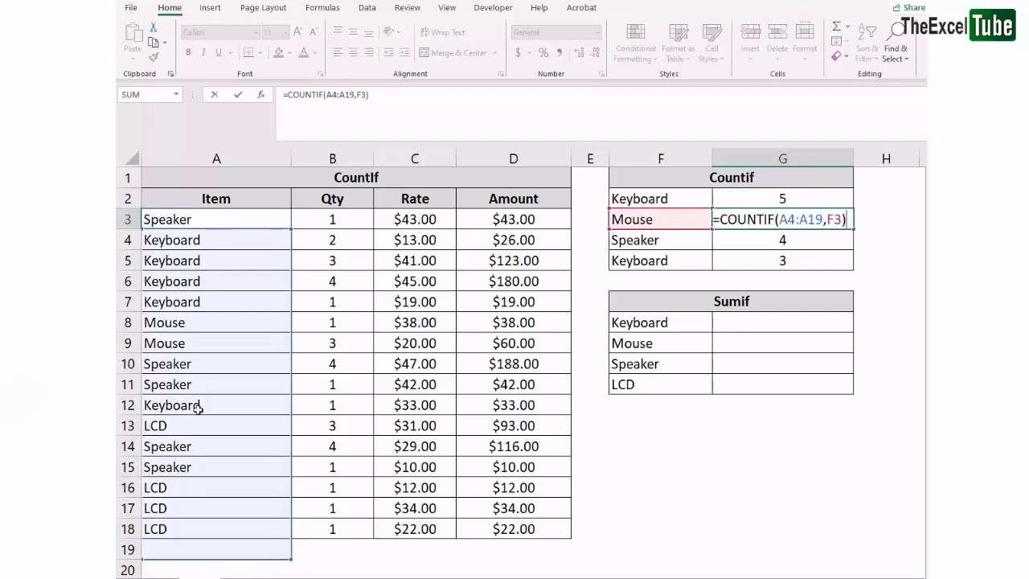
key(Return)
key(F2)
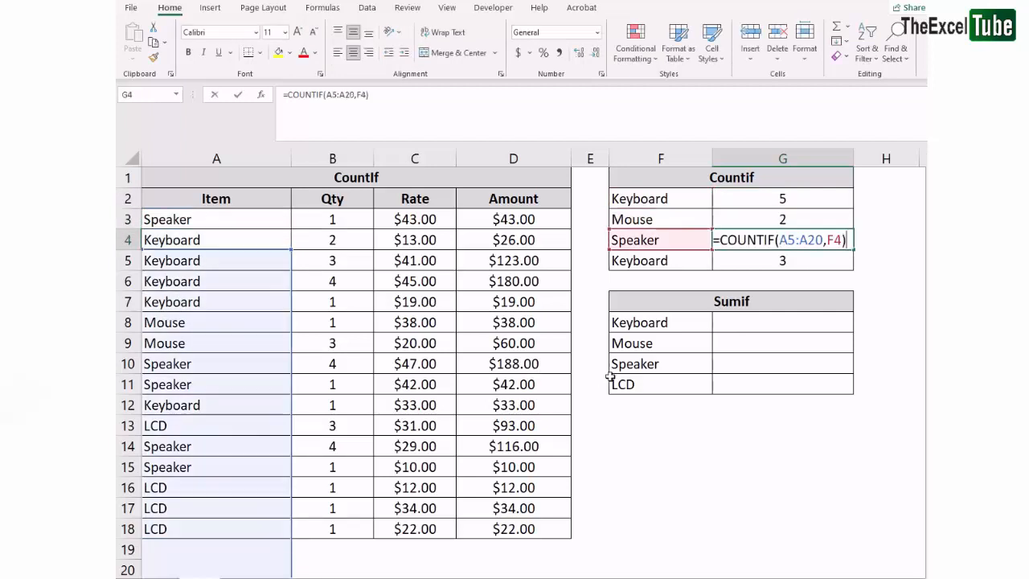
key(Return)
key(F2)
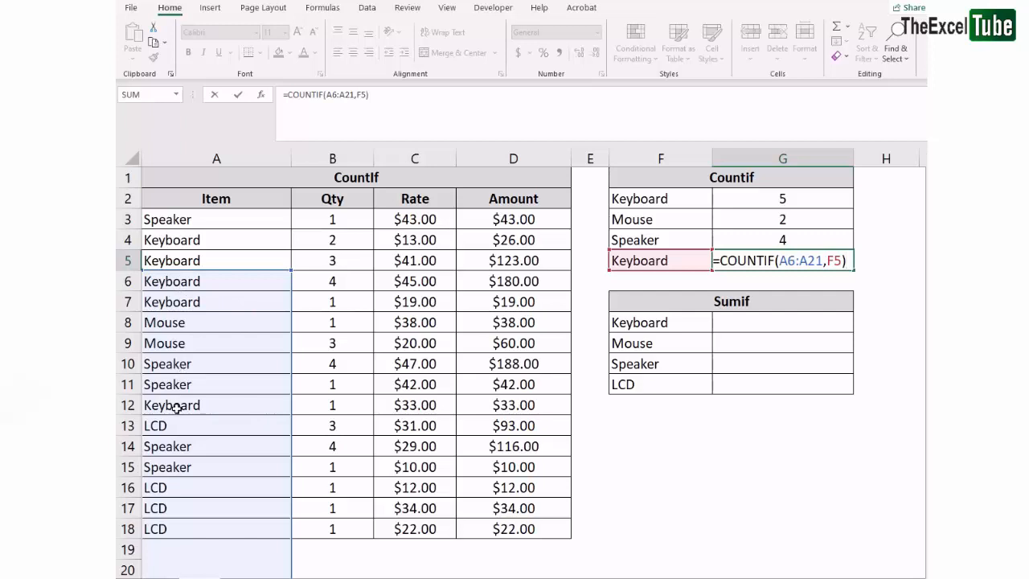
Make G2's range absolute as $A$3:$A$18, fill the formula down through G5, and check G5's formula
click(795, 196)
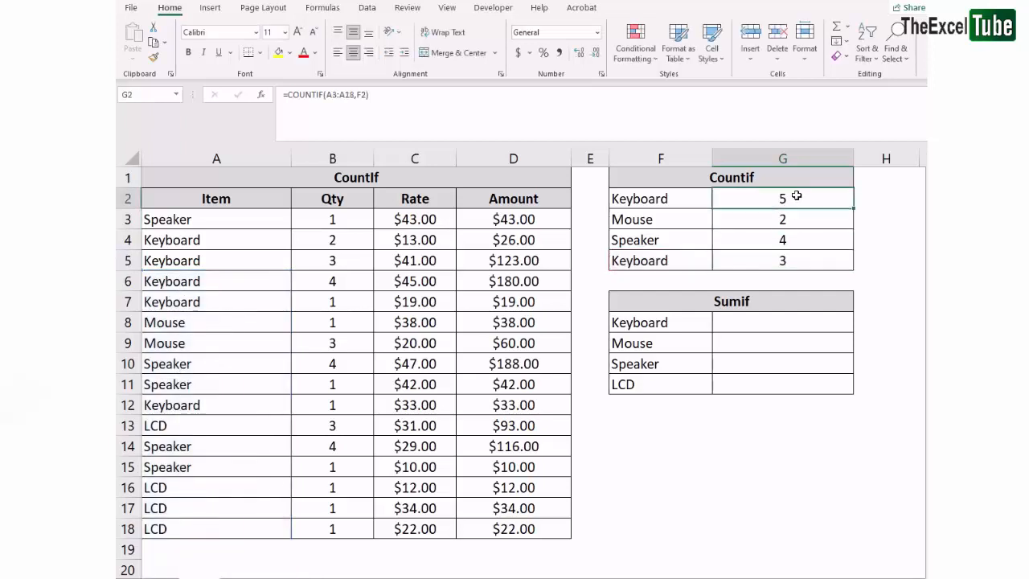
click(359, 95)
drag(355, 94, 338, 94)
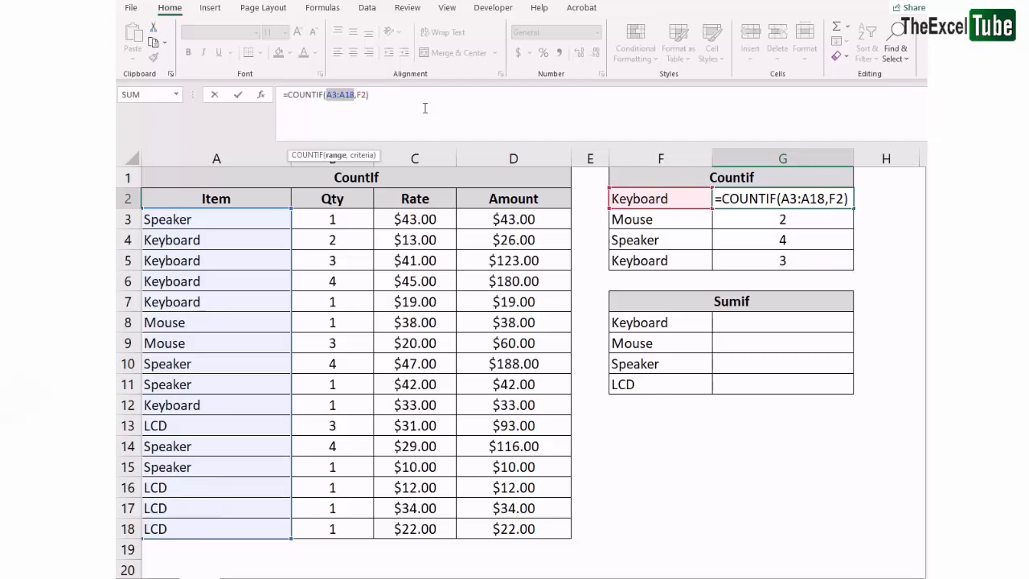
key(F4)
click(343, 95)
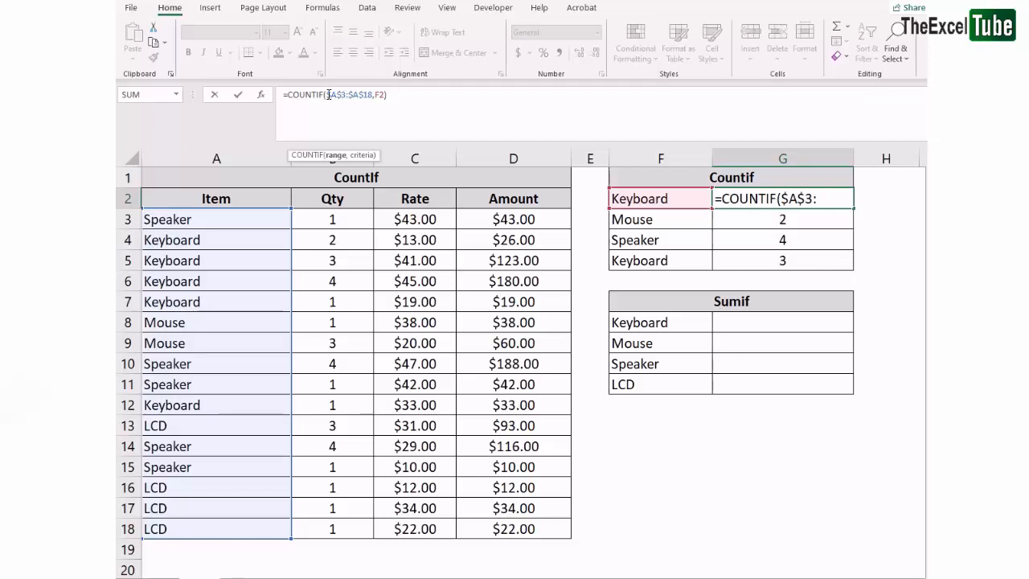
click(368, 95)
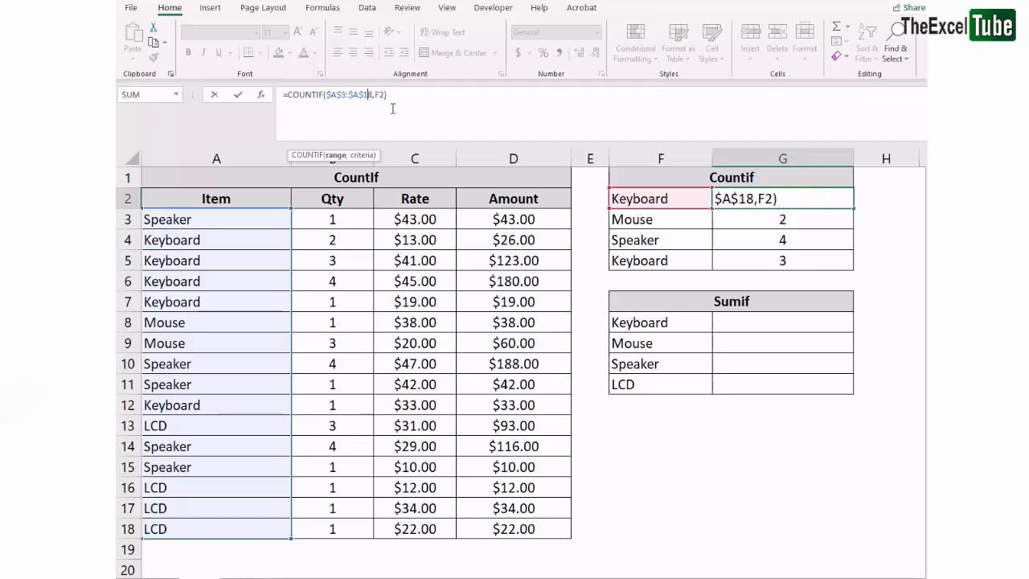
key(ctrl+Return)
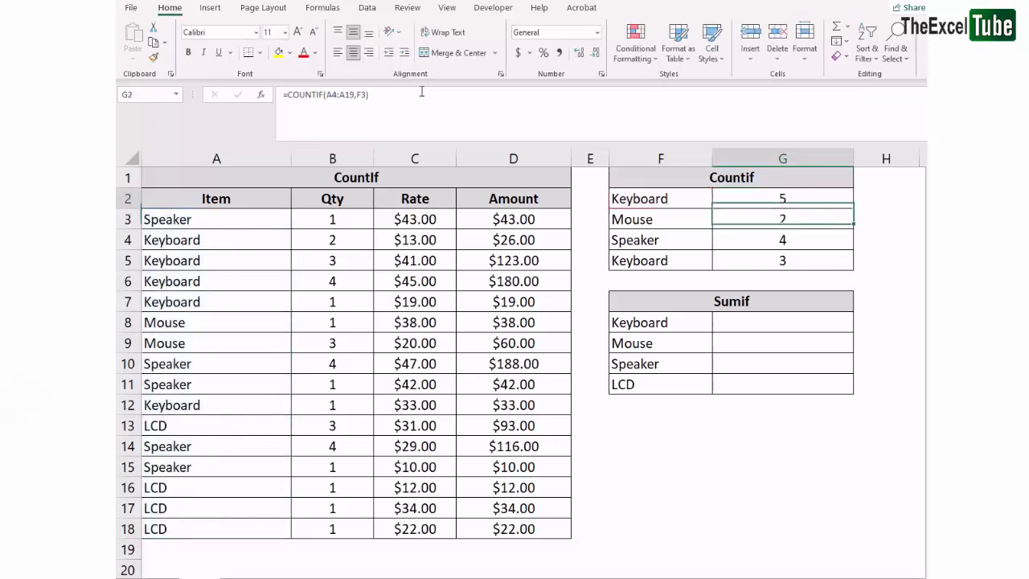
key(shift+Down)
key(shift+Down)
key(shift+Down)
key(ctrl+d)
key(ctrl+Down)
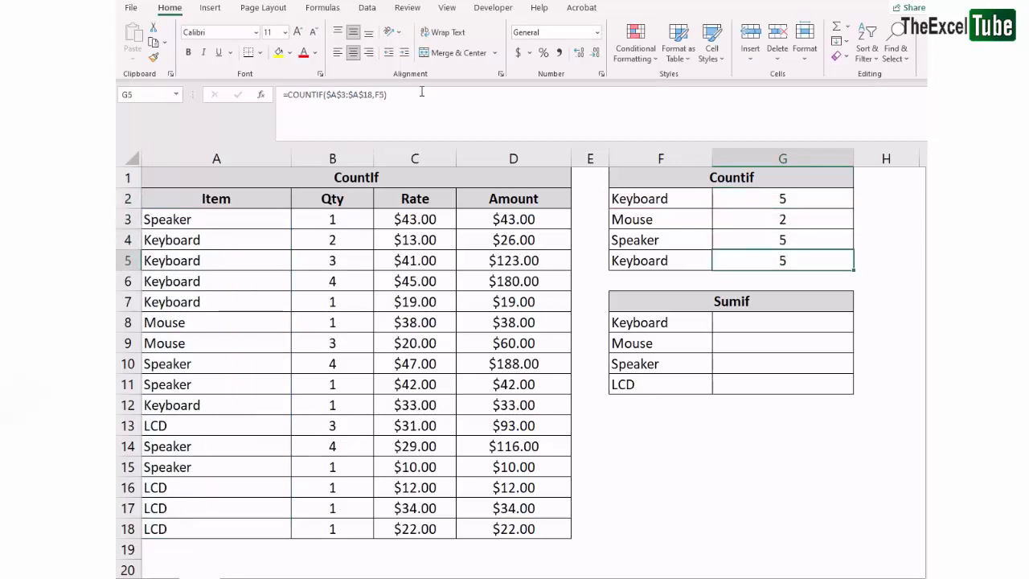
key(F2)
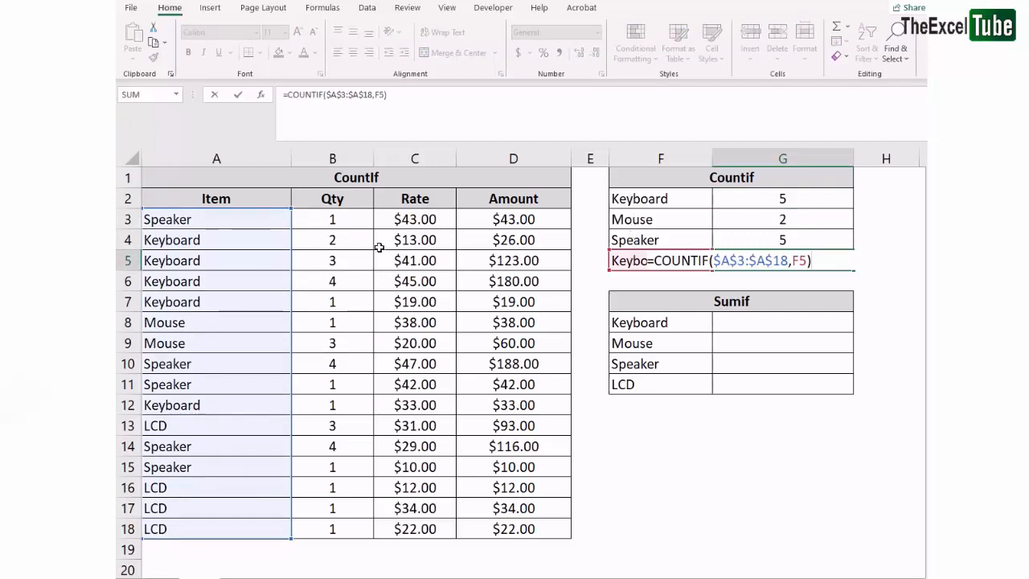
key(Escape)
key(Return)
Compare the Countif results and Sumif table with the Keyboard items and their Amount values
click(756, 336)
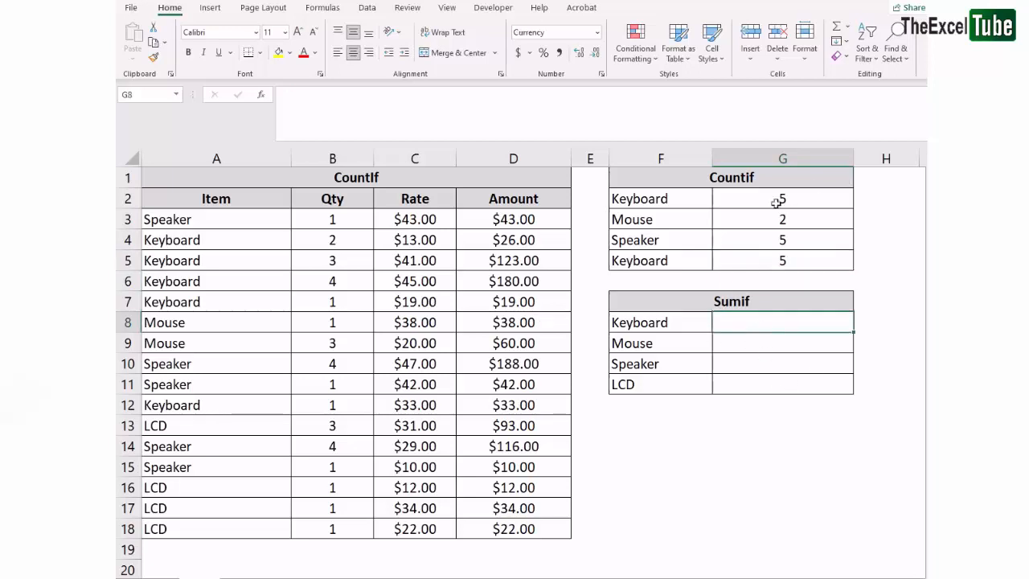
drag(687, 198, 773, 258)
drag(769, 198, 652, 266)
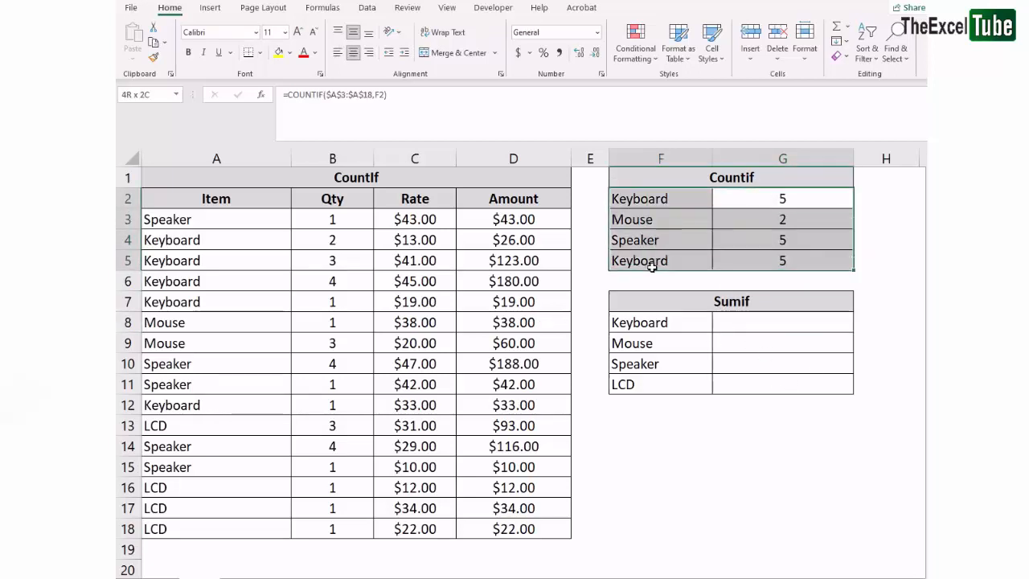
drag(190, 224, 219, 544)
click(241, 468)
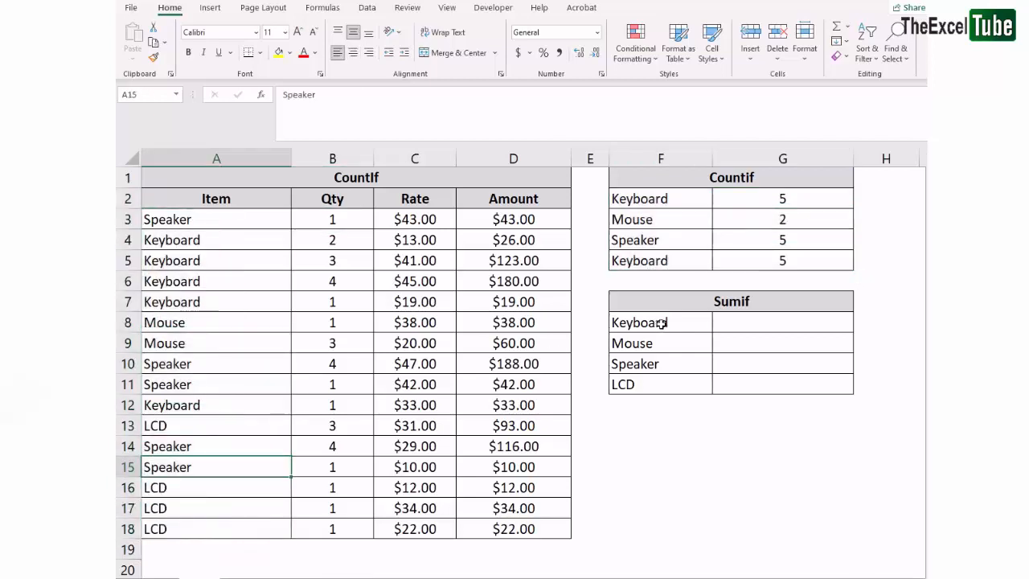
drag(786, 192, 792, 267)
click(685, 321)
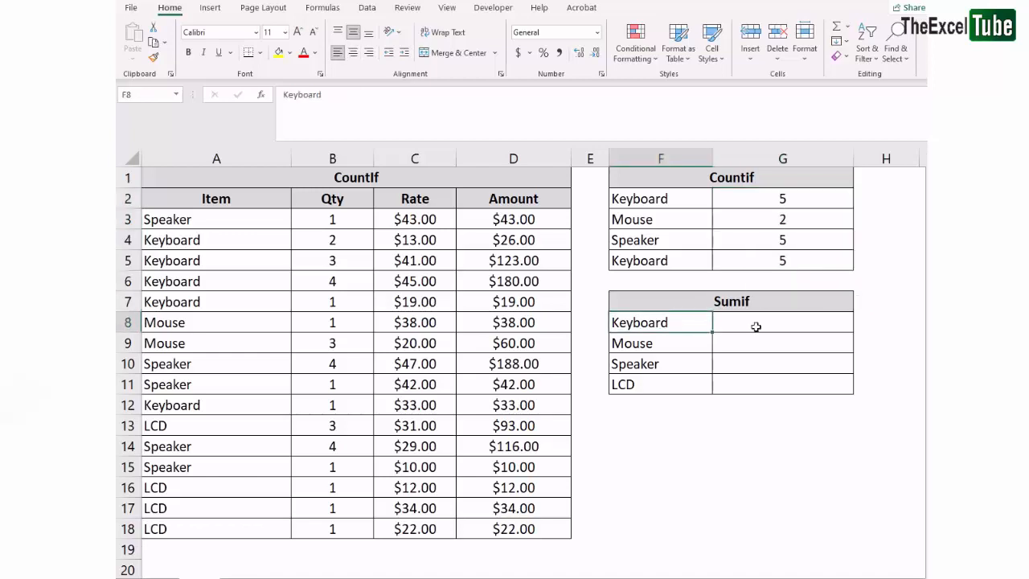
click(756, 326)
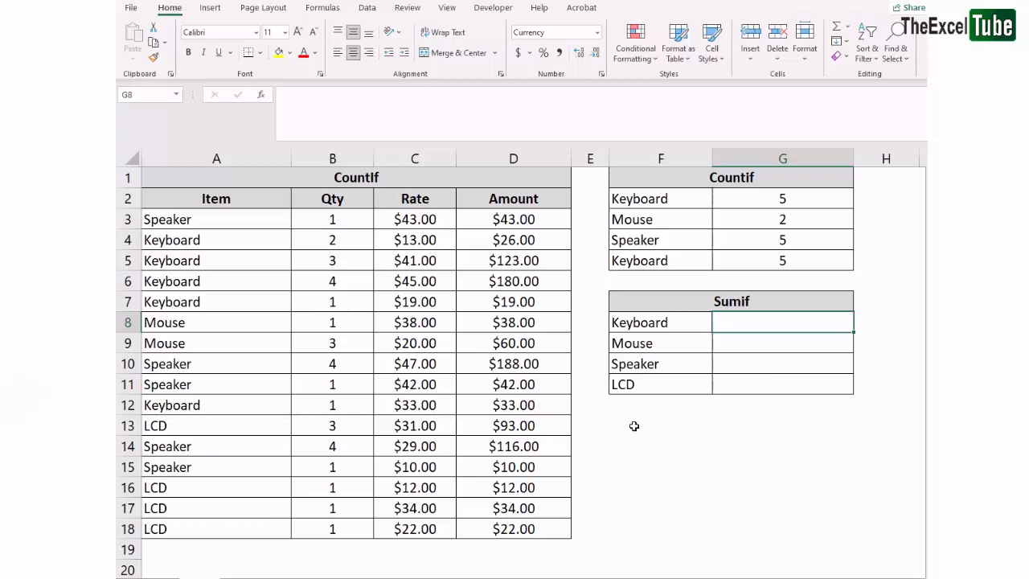
drag(187, 248, 214, 407)
drag(212, 241, 514, 302)
drag(512, 246, 524, 307)
click(528, 304)
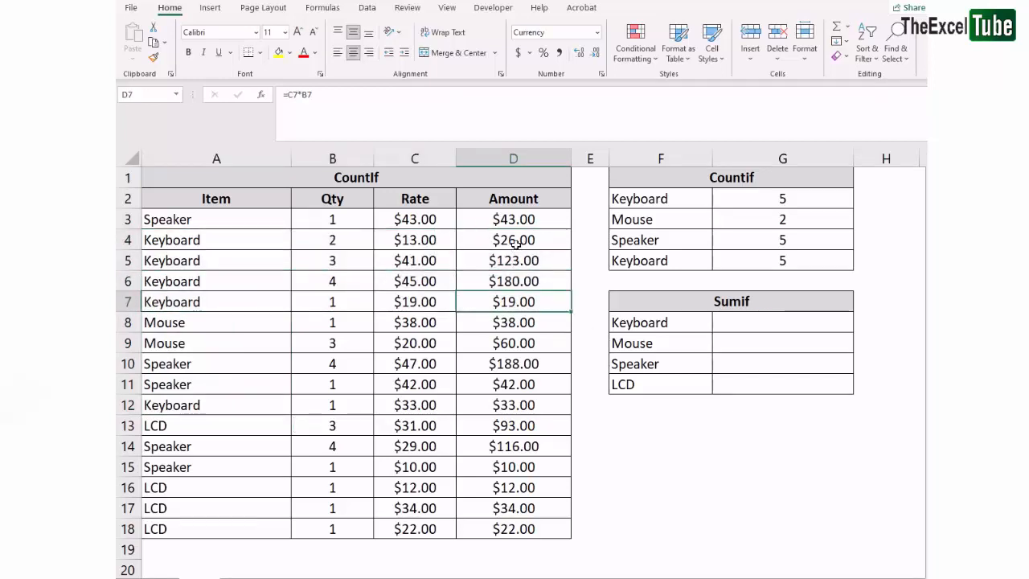
drag(526, 239, 475, 301)
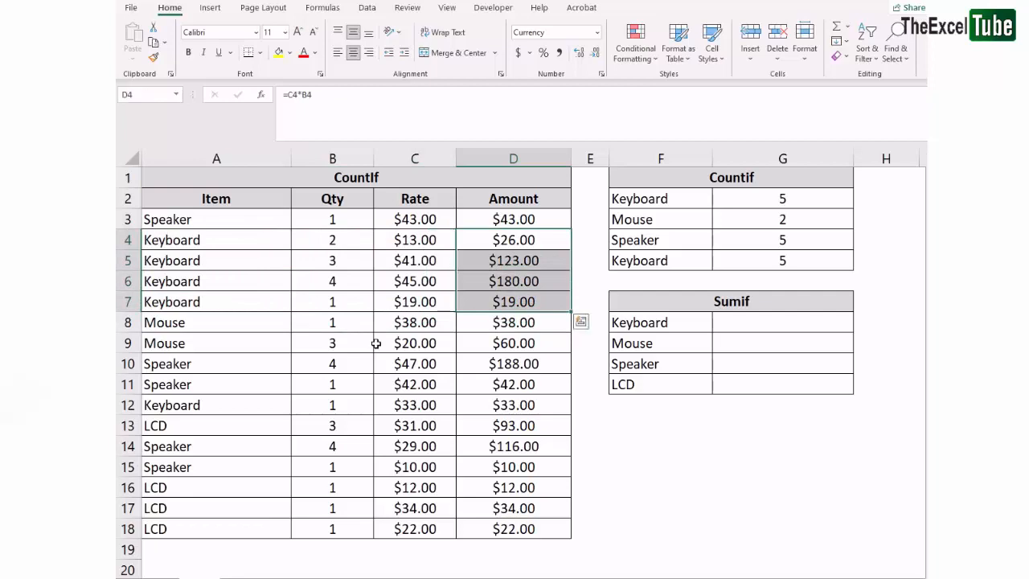
ctrl+click(483, 404)
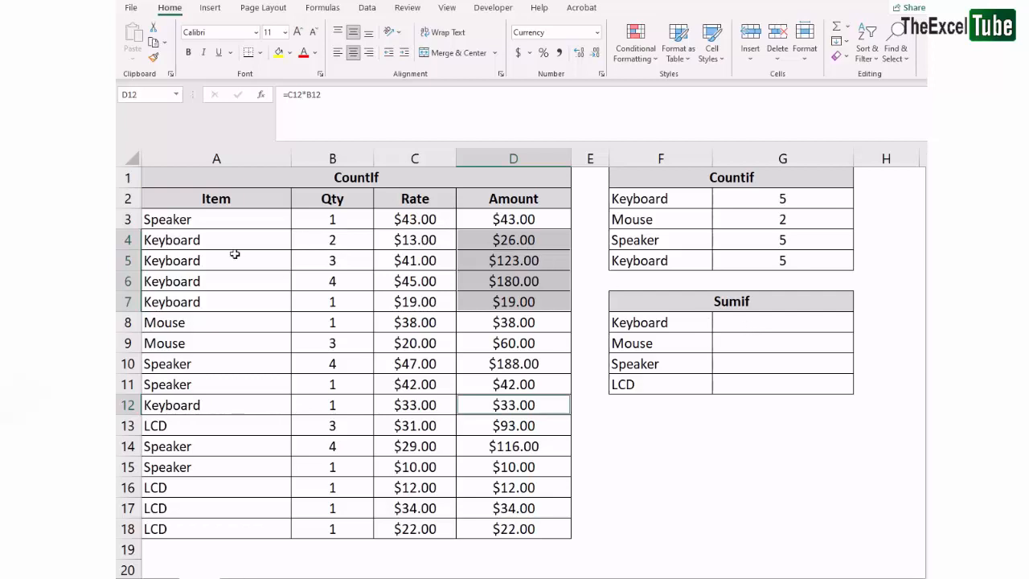
click(752, 326)
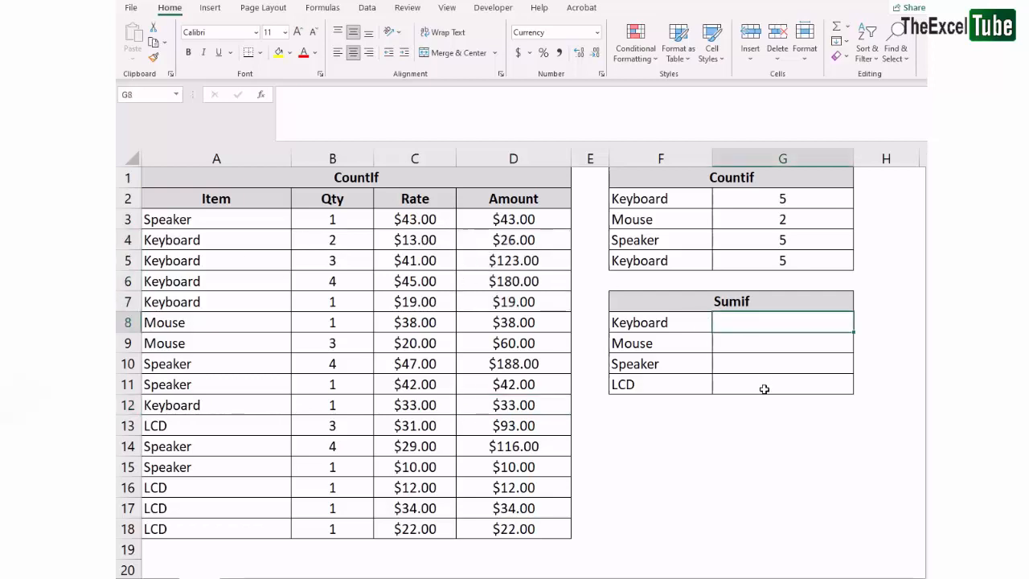
click(171, 219)
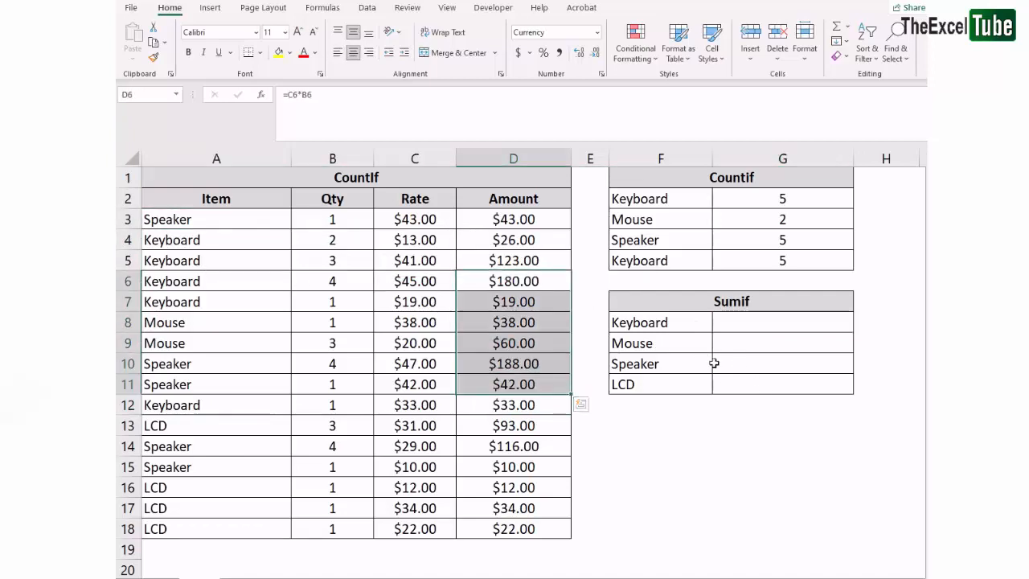
click(745, 362)
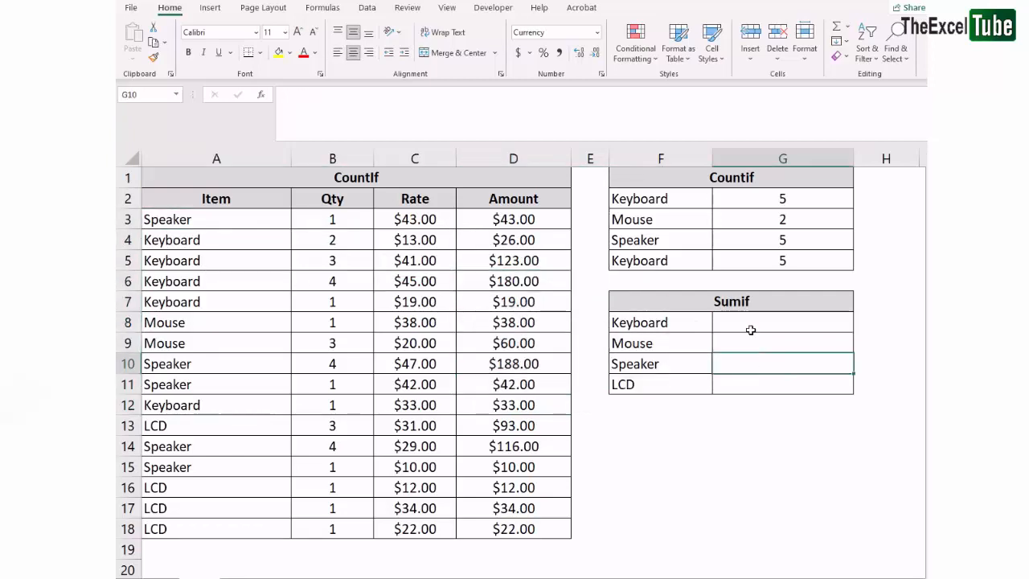
Start a SUMIF formula in G8 with the absolute range $A$3:$D$18
click(750, 329)
text(sum)
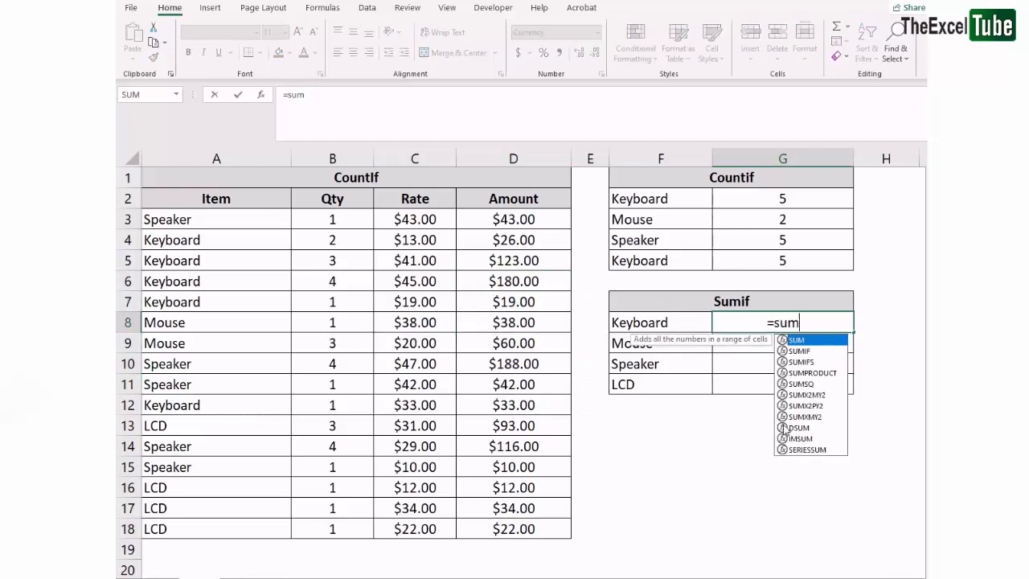
key(Down)
key(Tab)
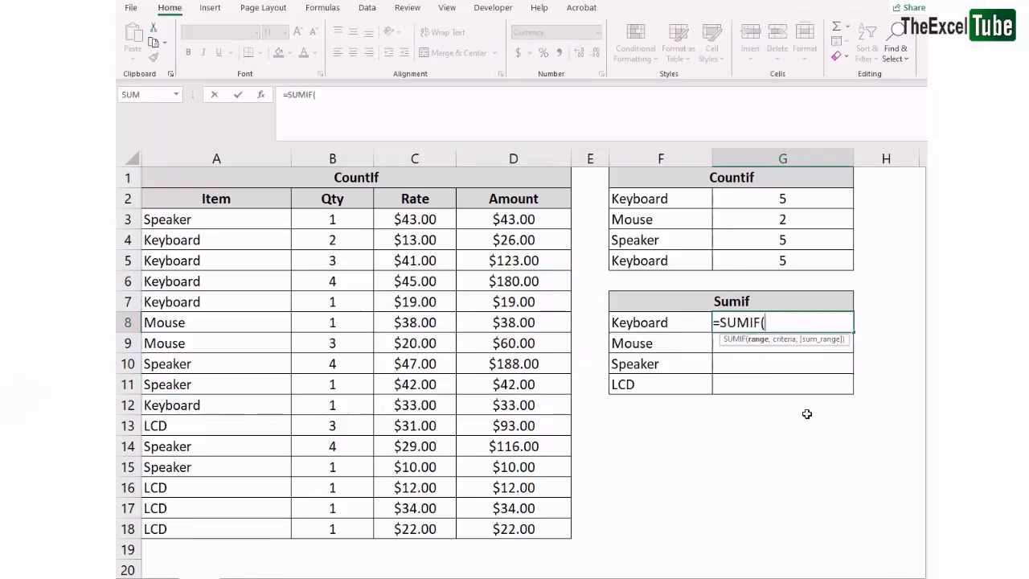
click(328, 92)
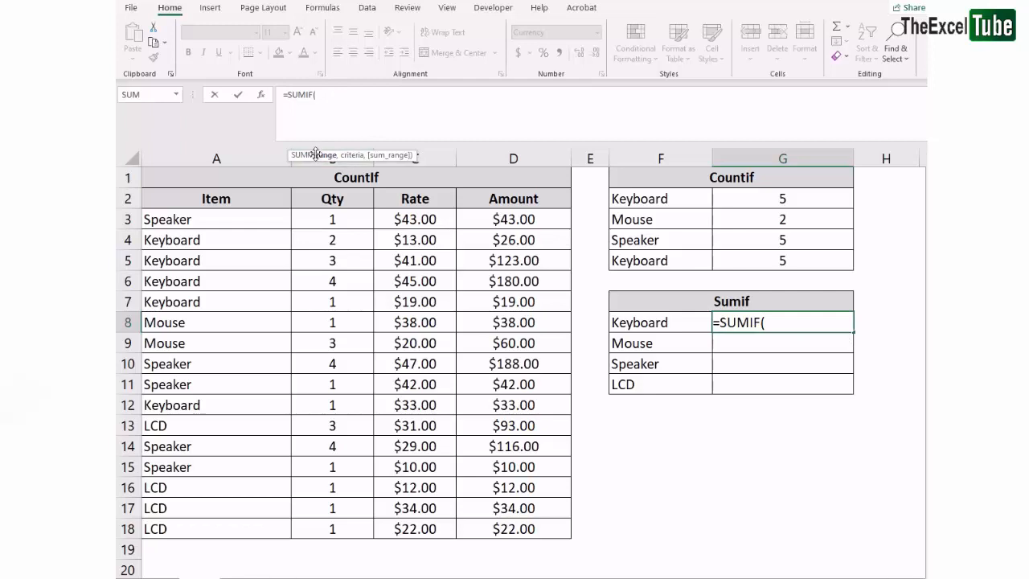
drag(195, 219, 518, 537)
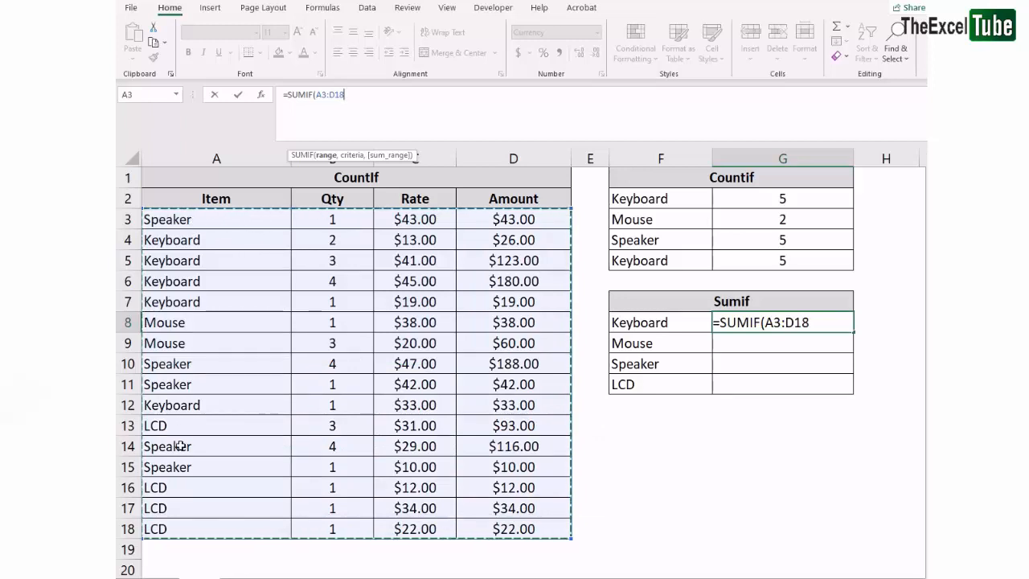
click(530, 220)
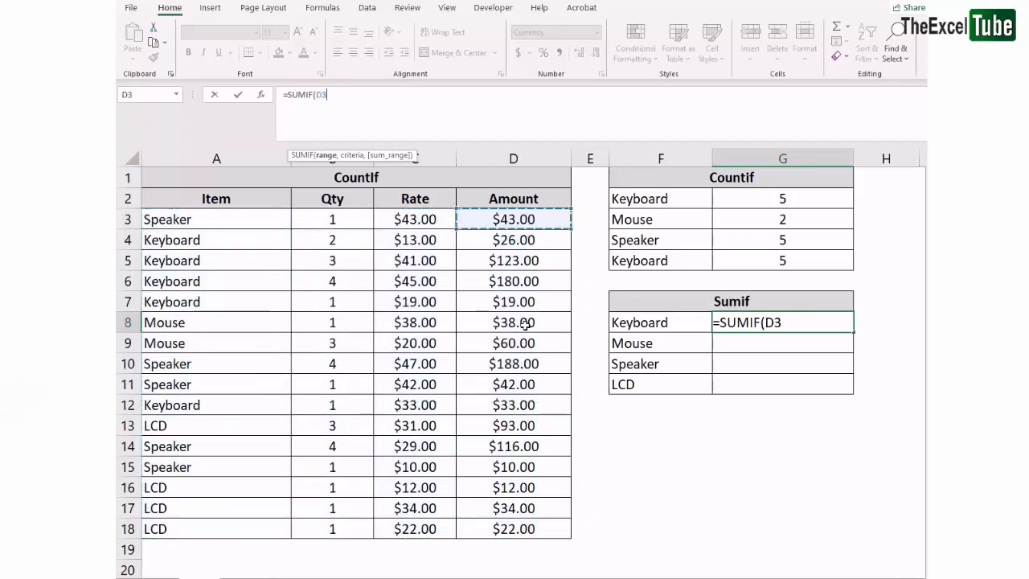
drag(542, 222, 552, 527)
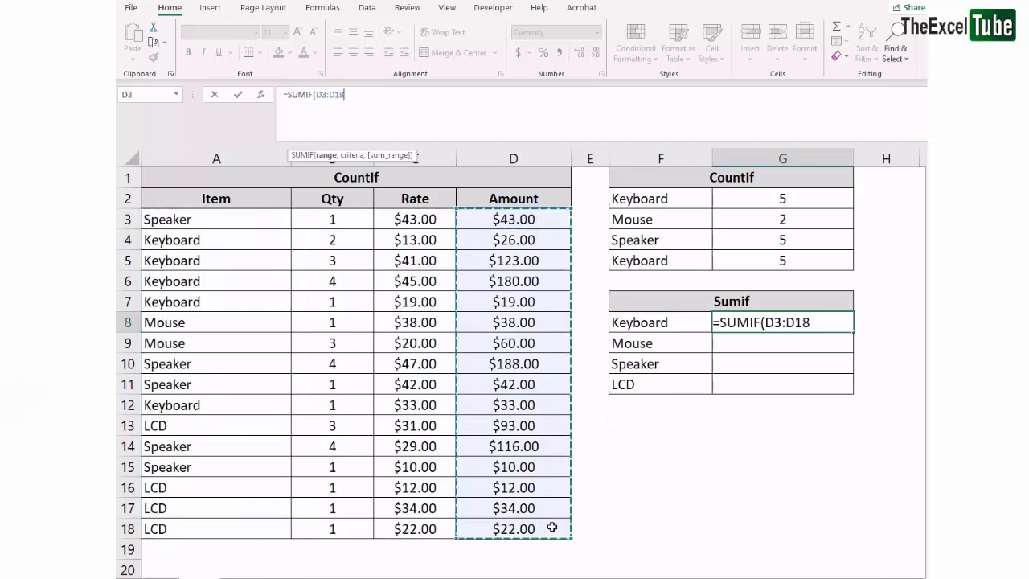
drag(185, 219, 196, 537)
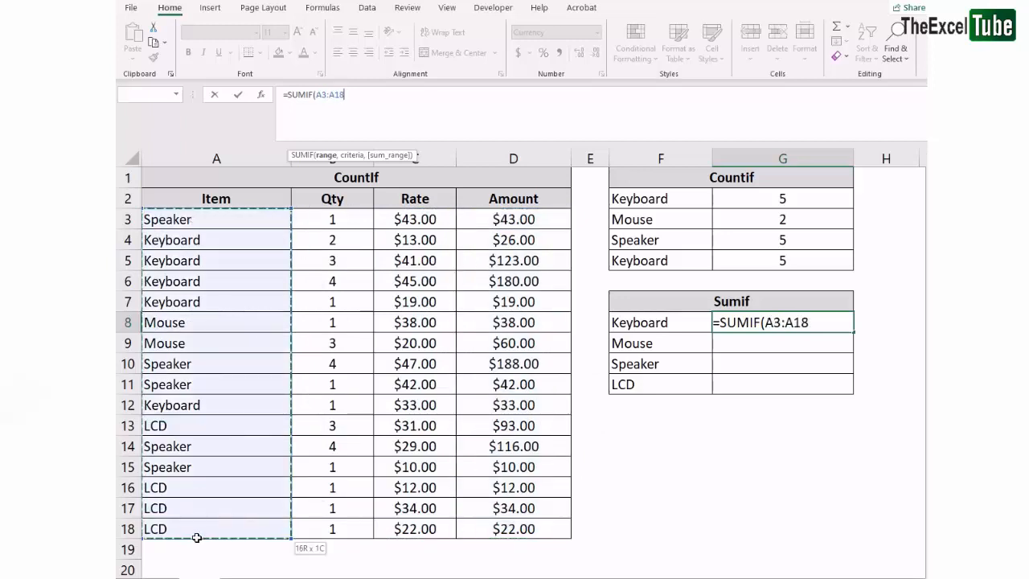
click(200, 219)
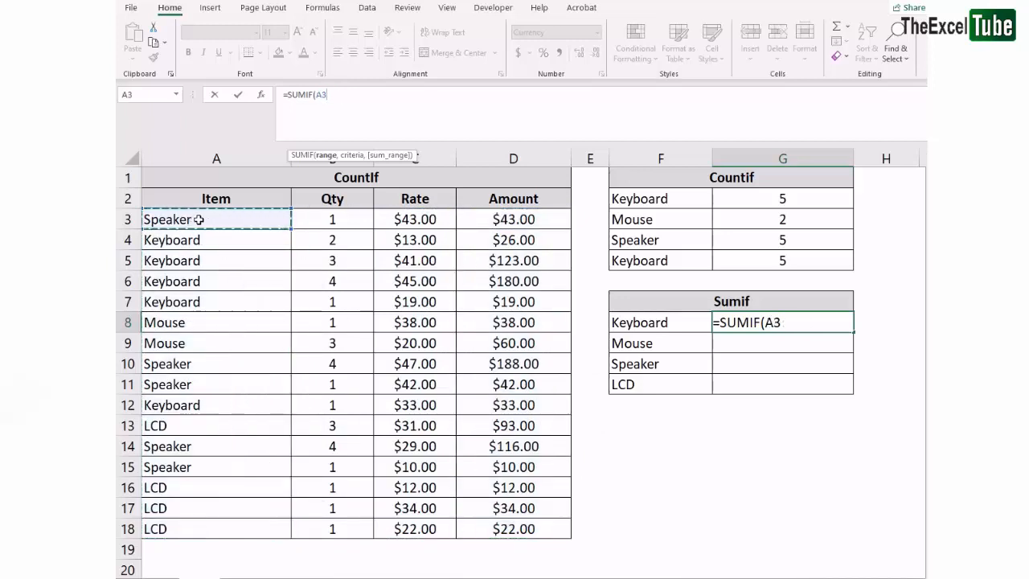
drag(198, 219, 468, 223)
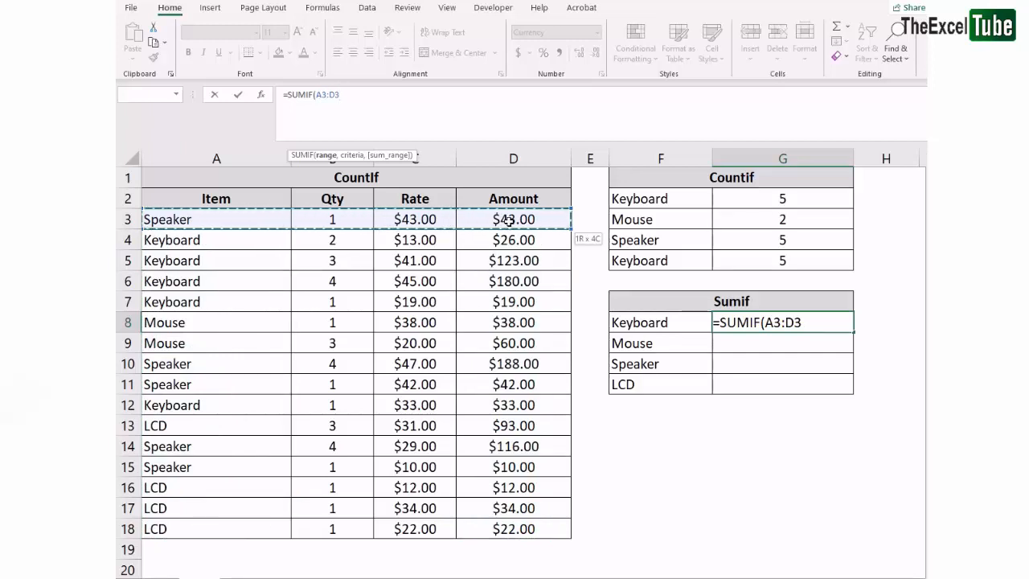
drag(521, 332, 528, 529)
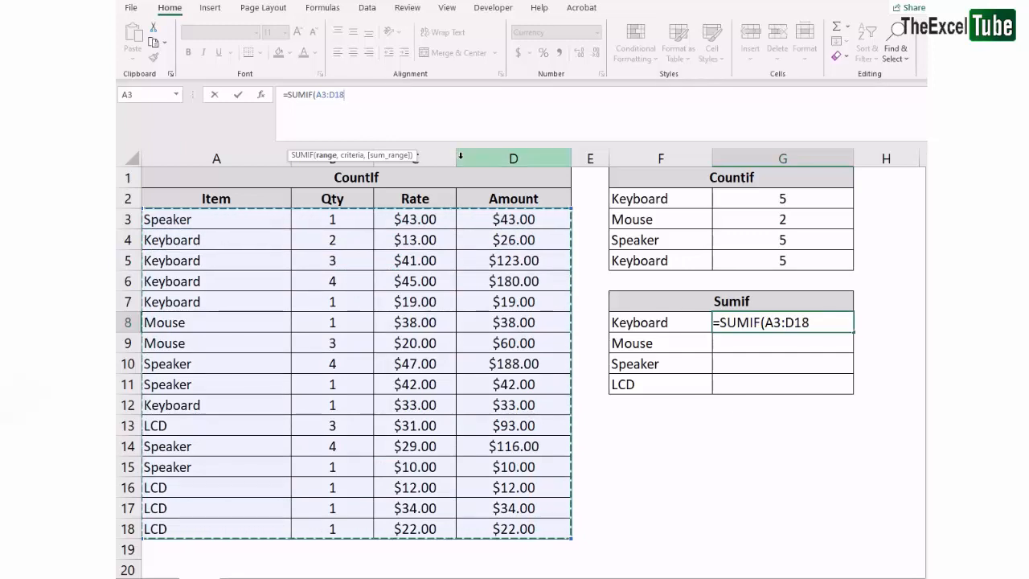
key(F4)
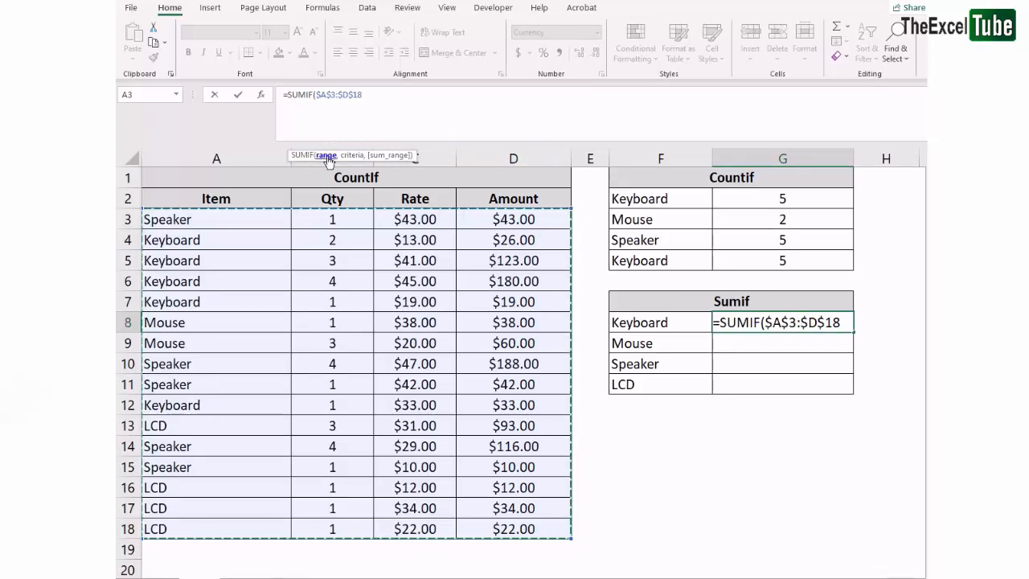
Add F8 as the criteria and the absolute sum range $D$3:$D$18, then enter the SUMIF formula
text(,)
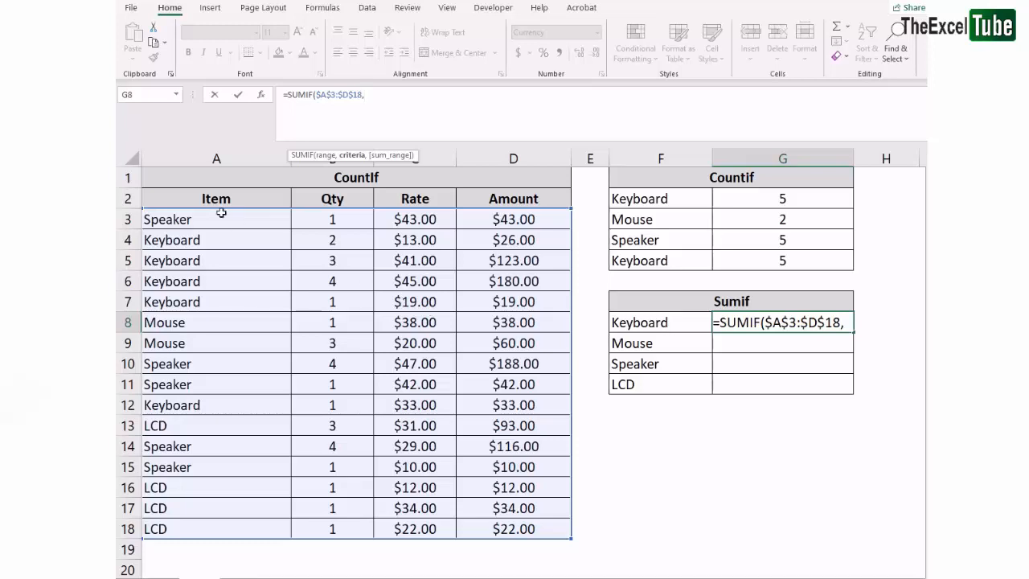
click(650, 324)
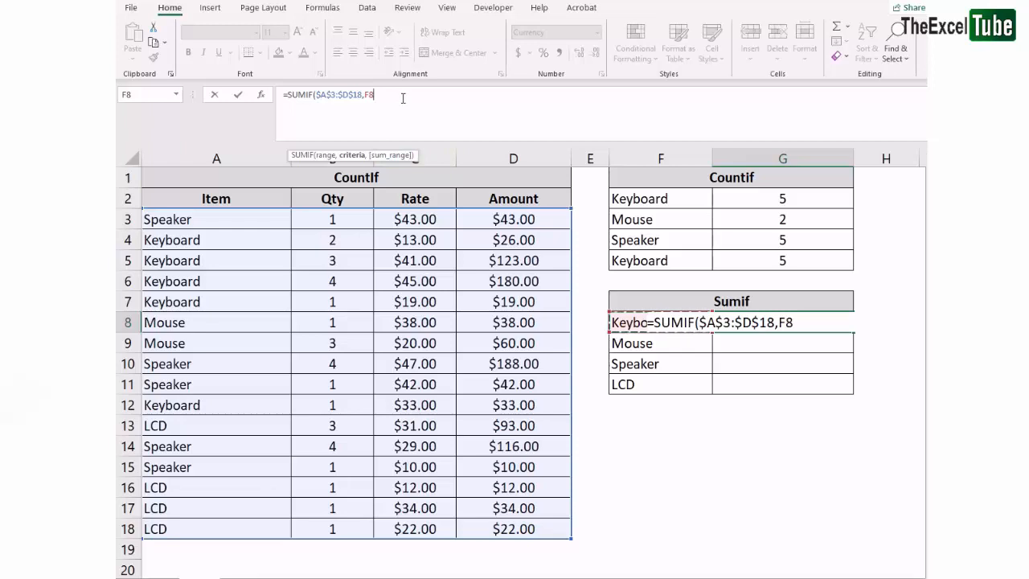
text(,)
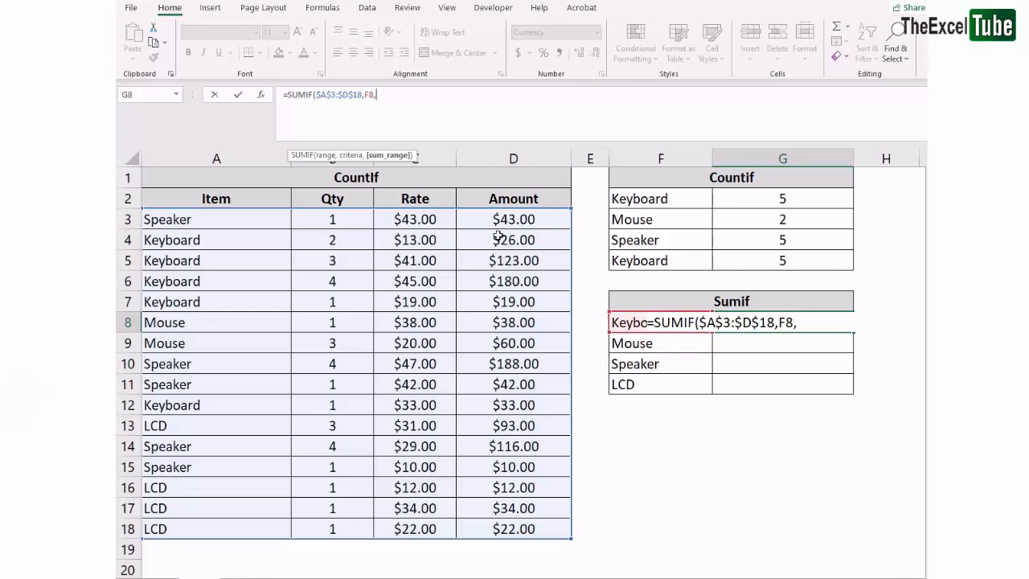
drag(506, 215, 537, 520)
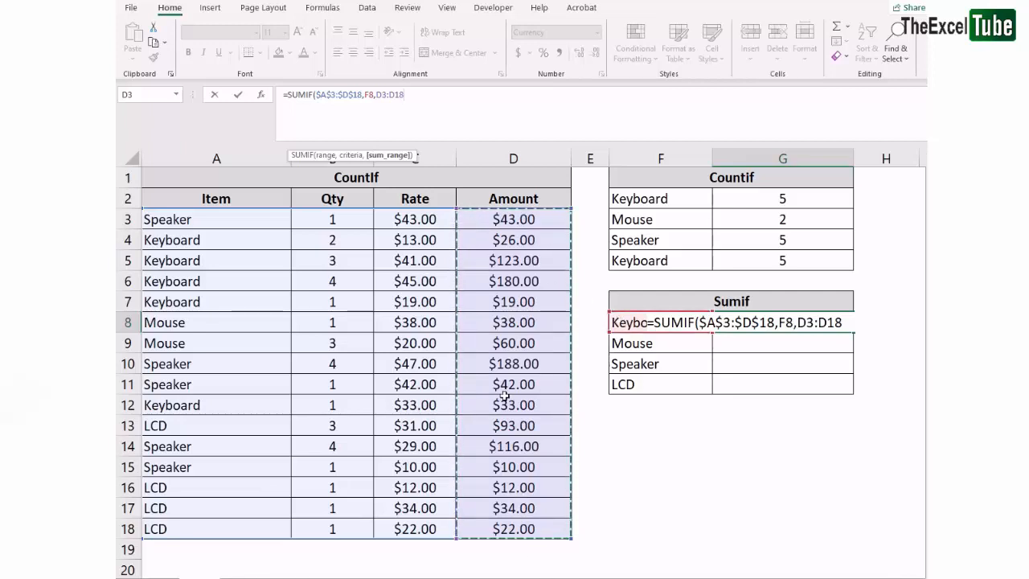
click(412, 94)
drag(411, 94, 386, 95)
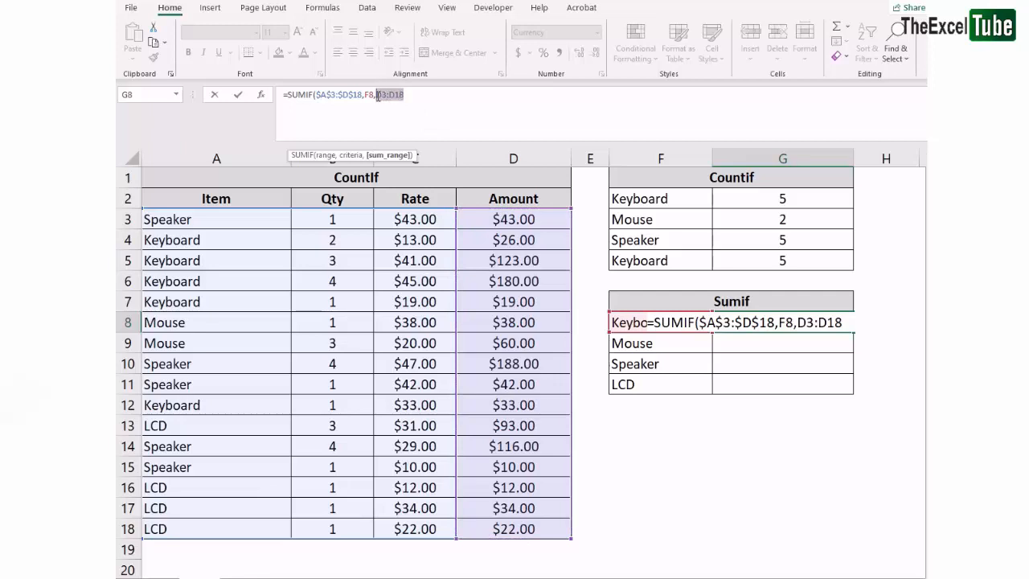
key(F4)
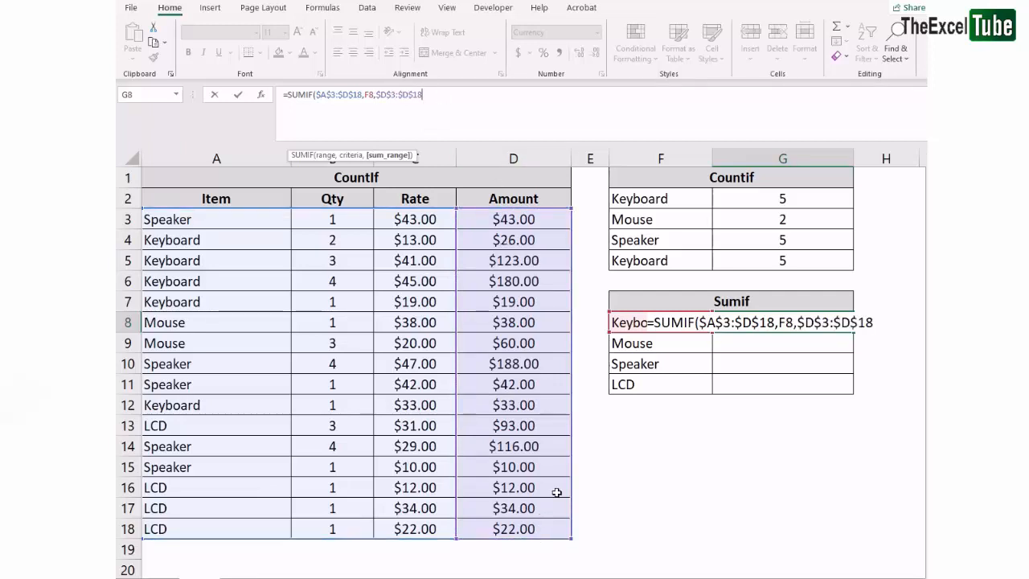
key(ctrl+Return)
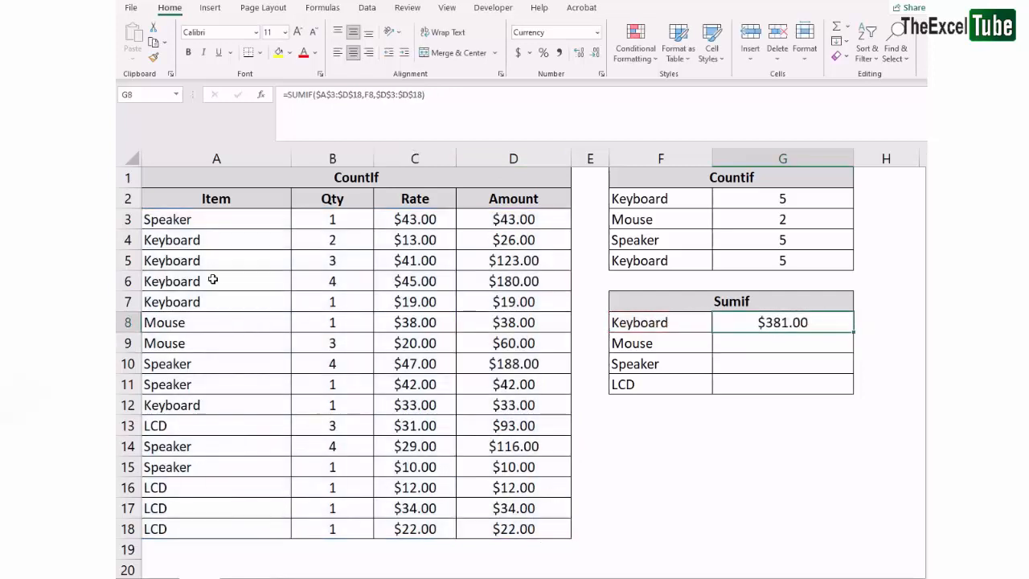
Highlight the Keyboard items in the Item column and their Amount values
drag(207, 239, 211, 302)
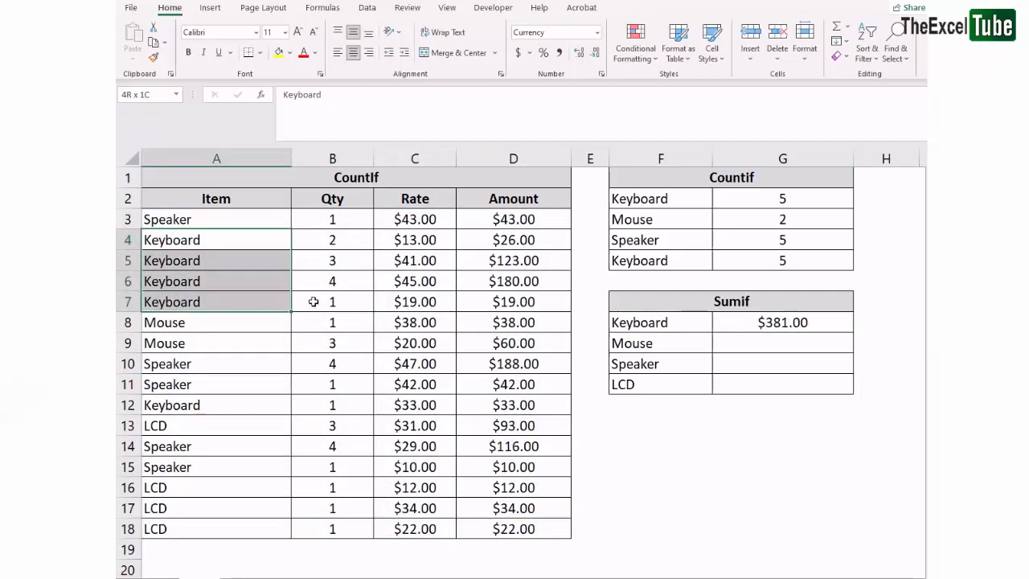
ctrl+click(206, 405)
drag(528, 239, 506, 303)
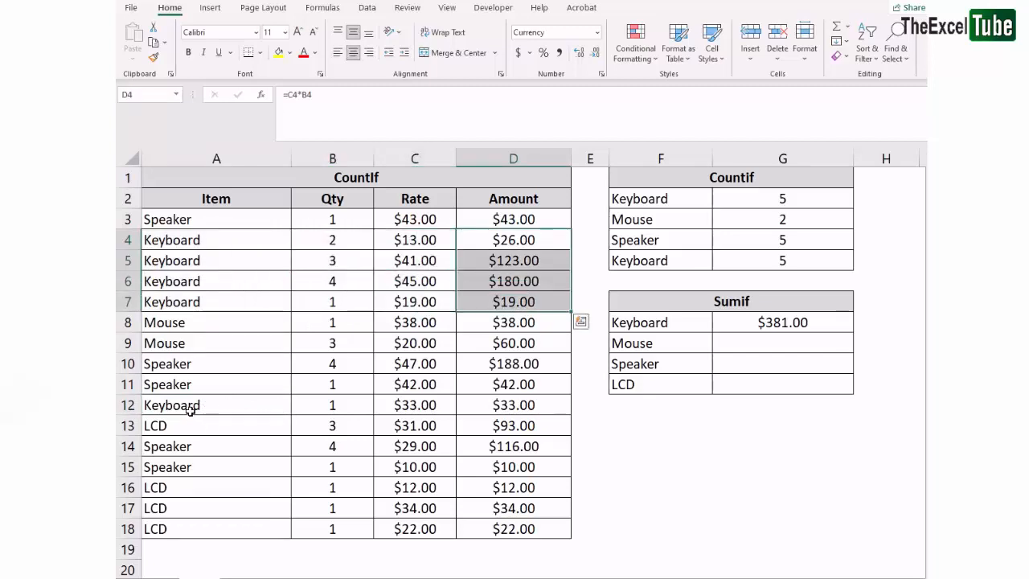
ctrl+click(534, 405)
Fill the G8 SUMIF formula down through G11 and check G9's formula in edit mode
click(772, 383)
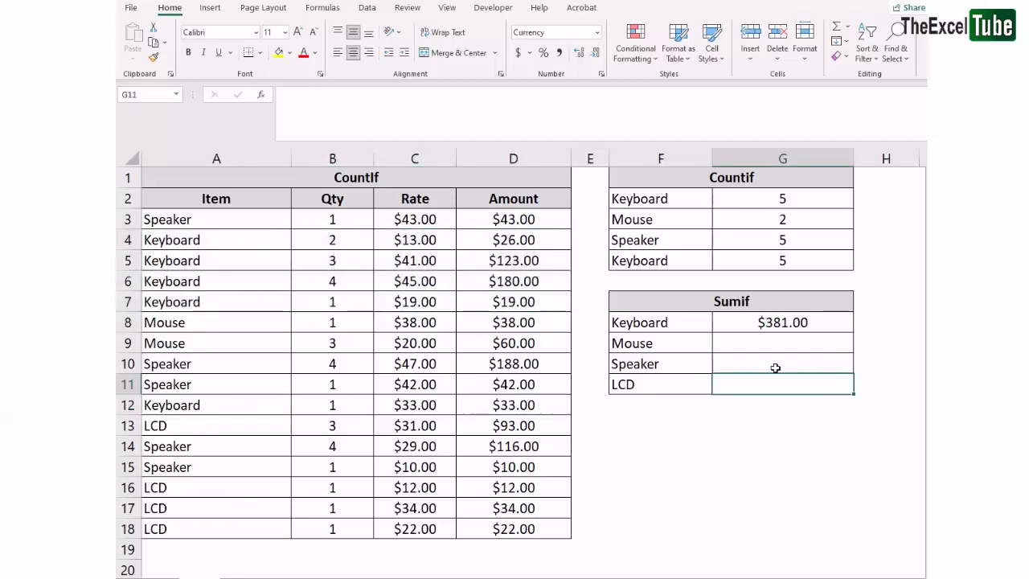
drag(782, 323, 784, 382)
key(ctrl+d)
click(792, 345)
key(F2)
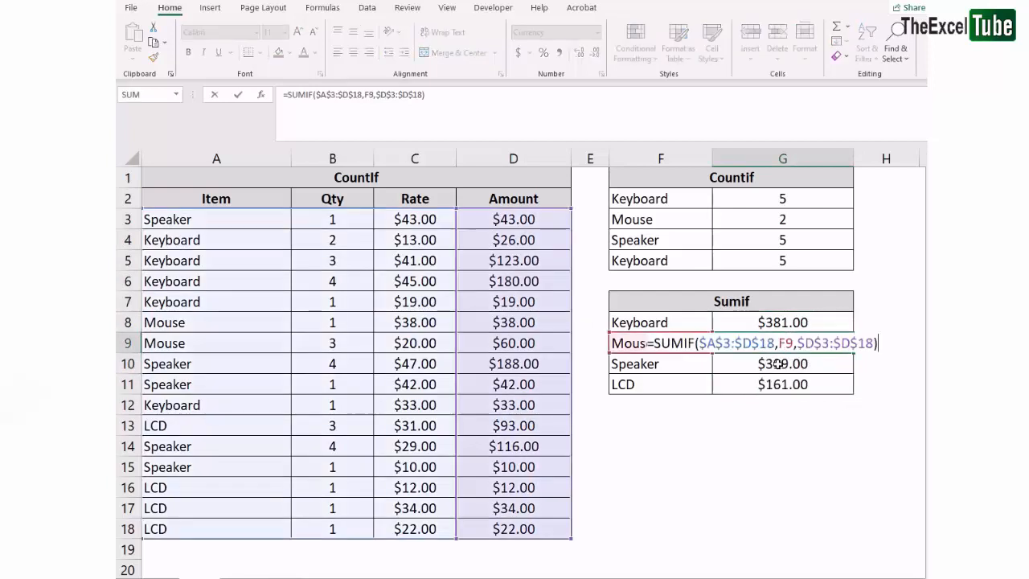
key(Escape)
Change A10's item to Mouse by filling A9 down, then select G9's SUMIF result
drag(192, 323, 526, 344)
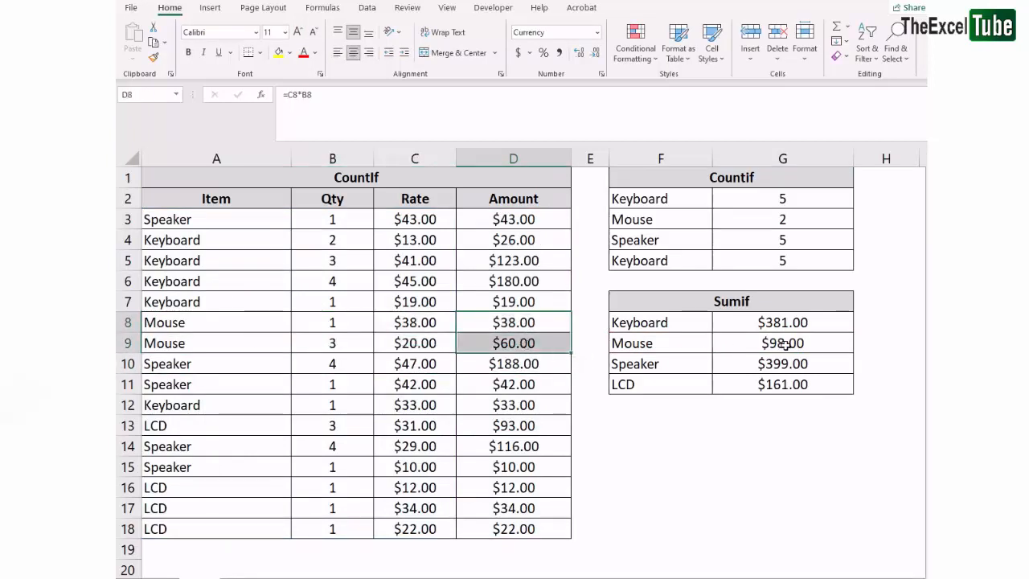
drag(194, 354, 193, 364)
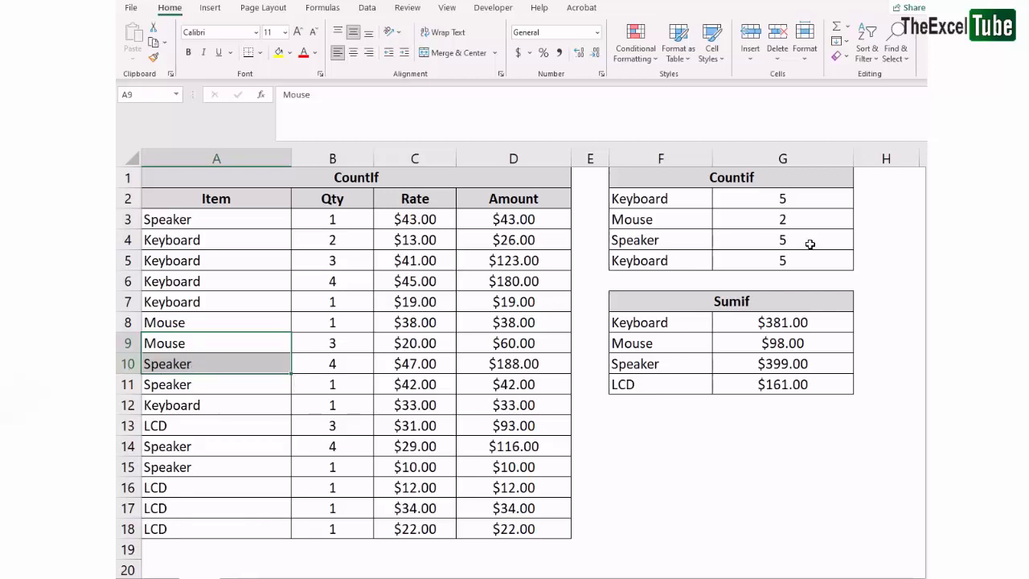
key(ctrl+d)
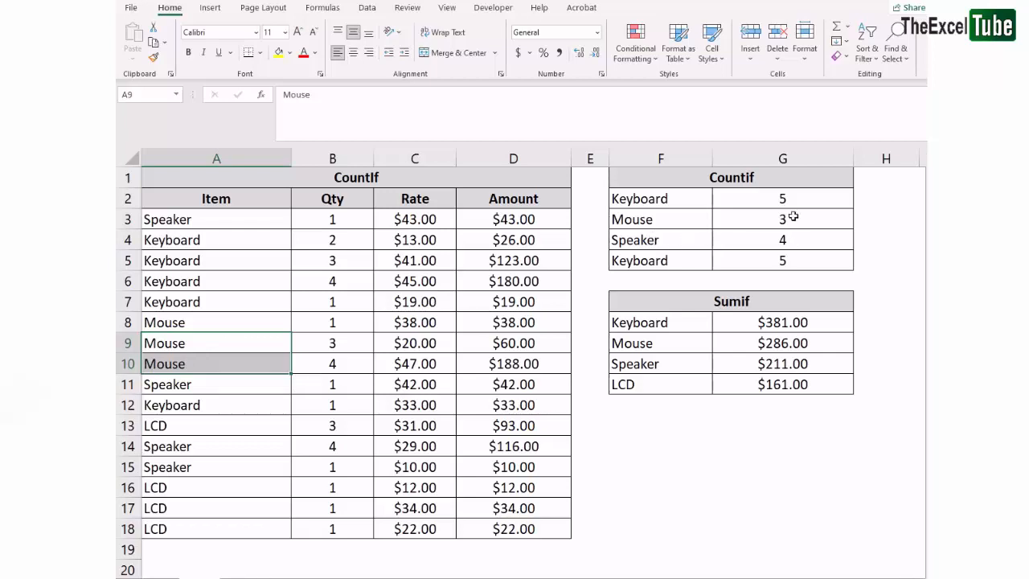
click(778, 343)
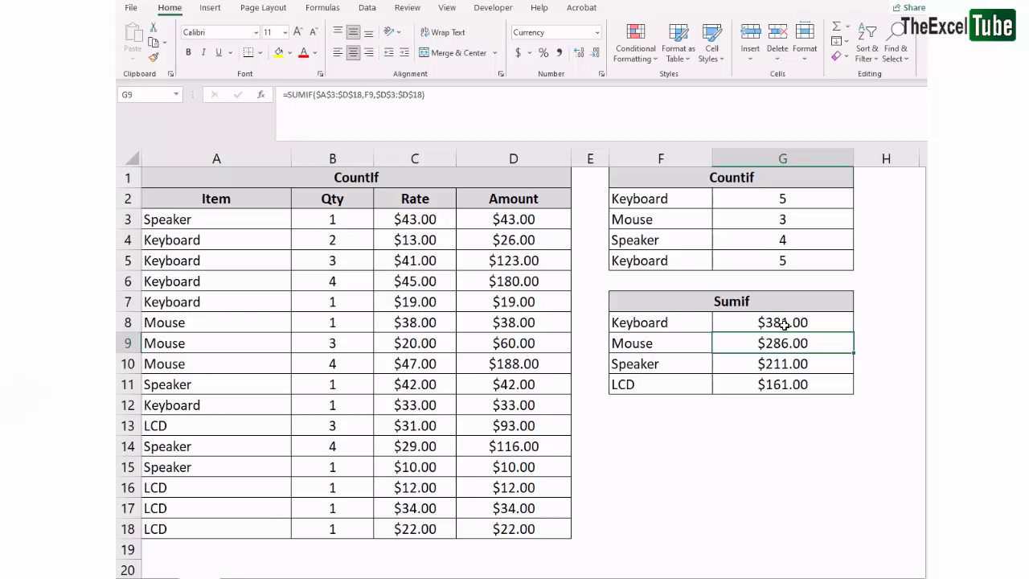
Add an AutoSum total of the Amount column in D19
click(550, 549)
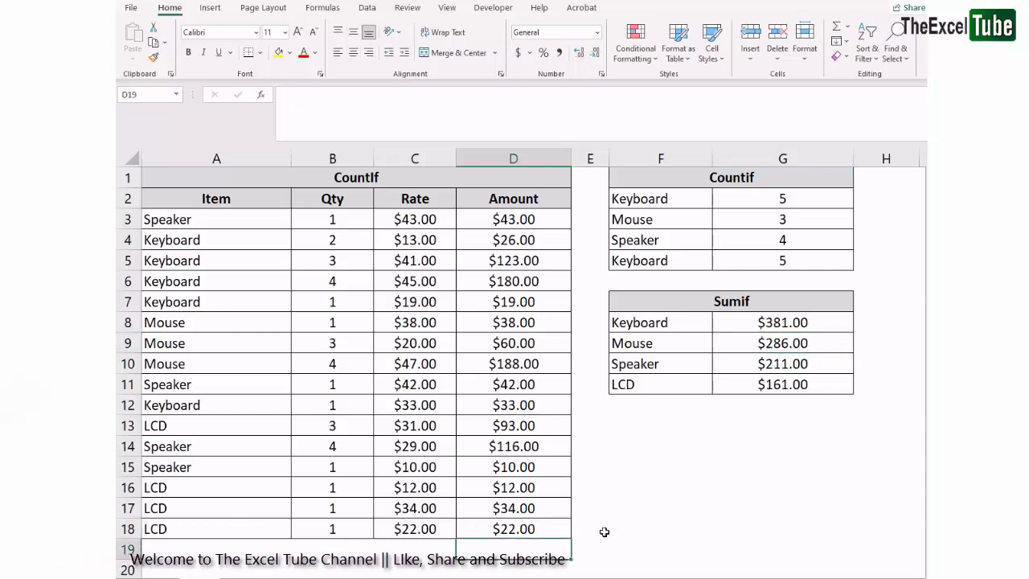
key(alt+equal)
key(Return)
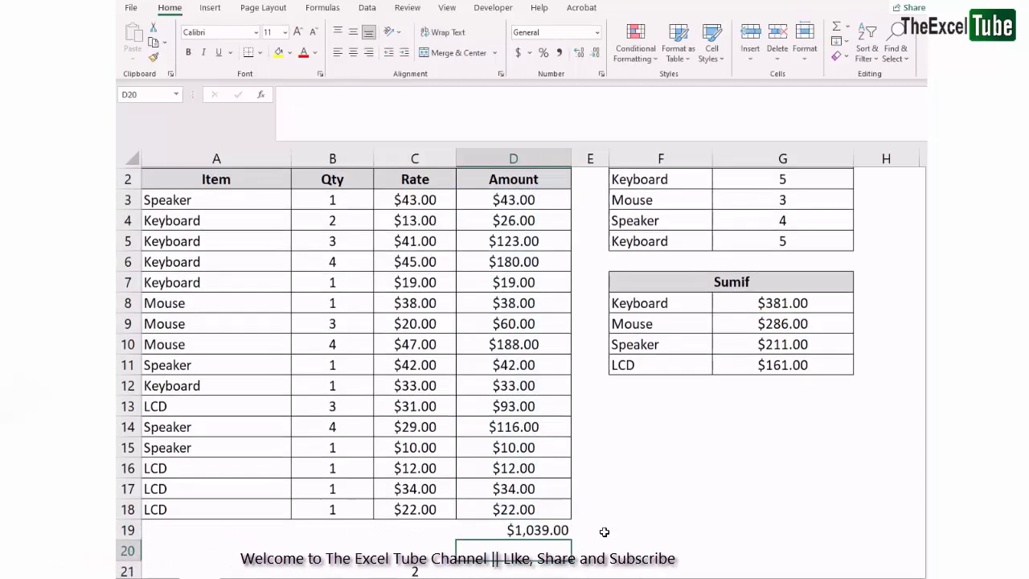
key(Up)
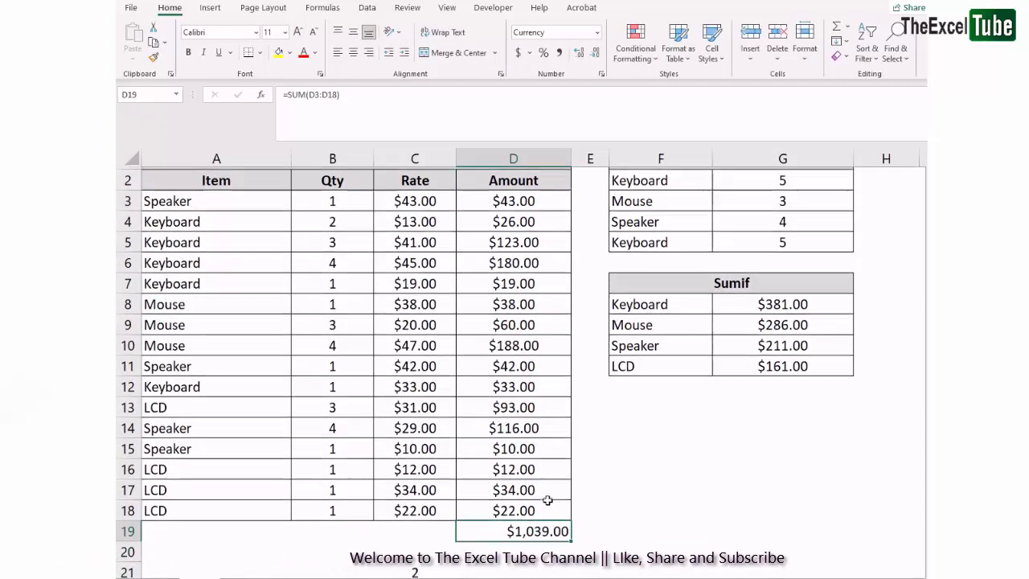
Compare the Sumif rows with the data table and review G8's SUMIF formula
scroll(547, 499, up, 1)
drag(181, 403, 660, 405)
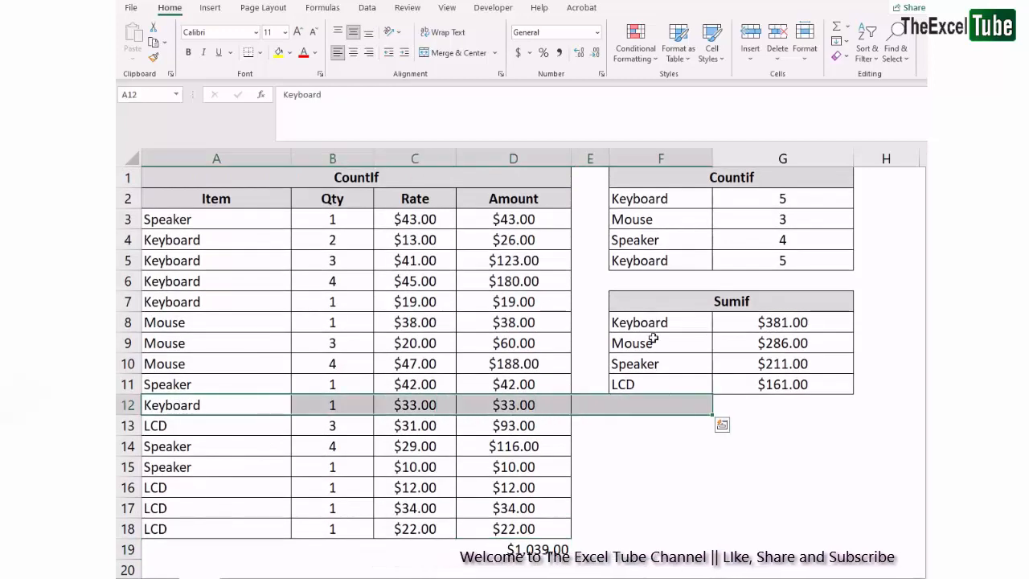
drag(659, 325, 798, 323)
drag(683, 347, 801, 348)
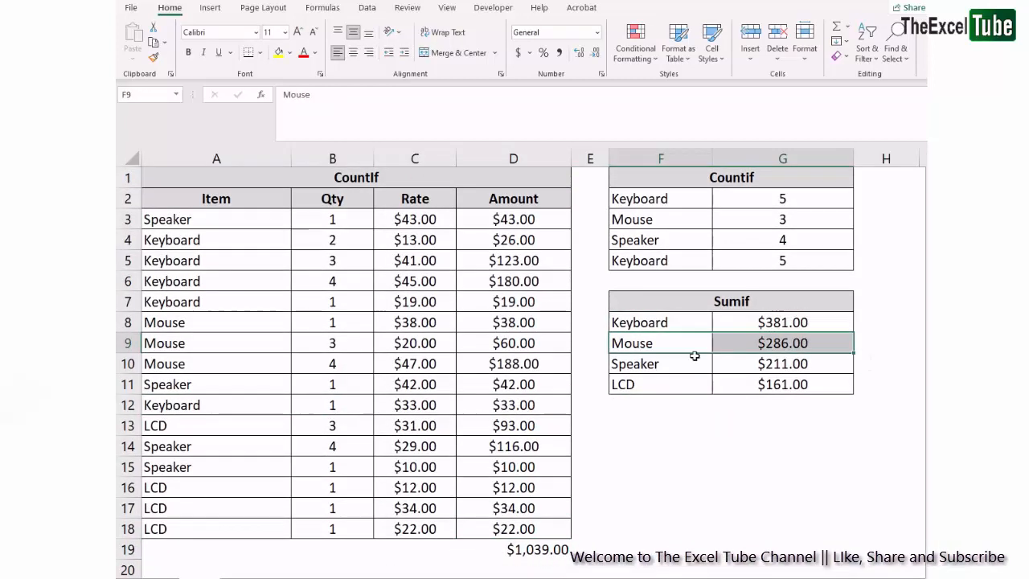
drag(684, 365, 770, 364)
drag(652, 386, 781, 384)
click(794, 328)
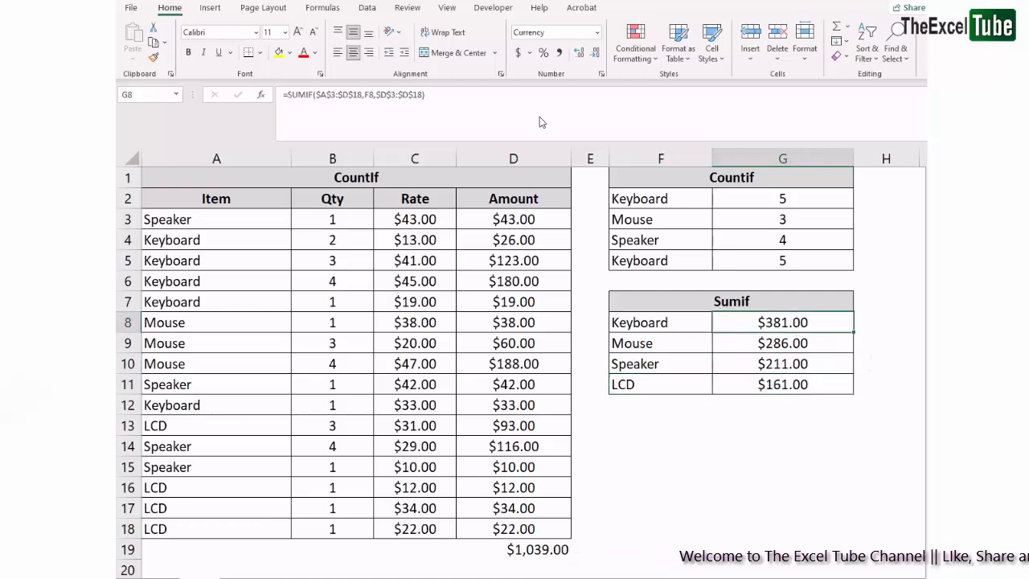
click(321, 105)
drag(291, 96, 536, 102)
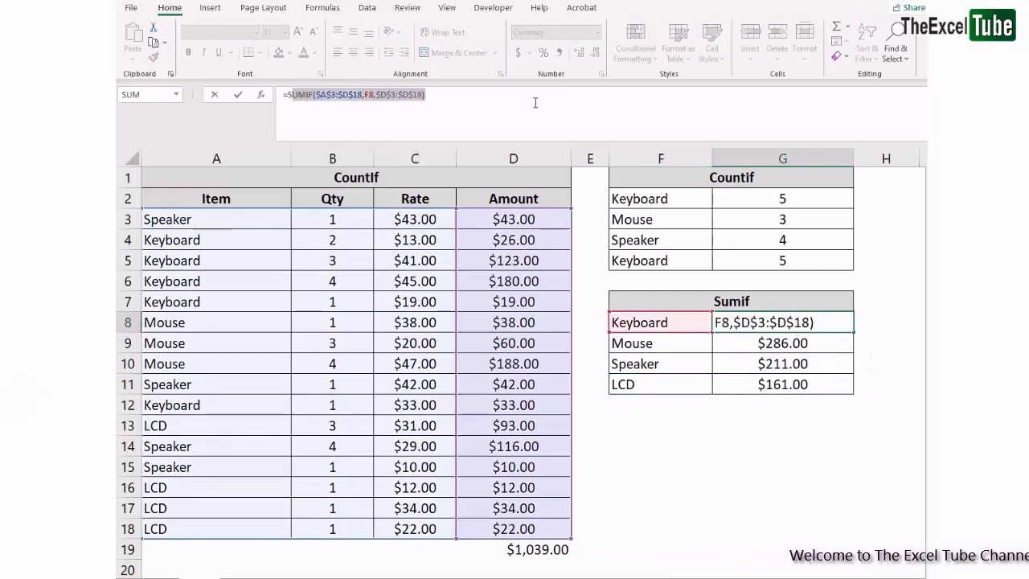
key(Escape)
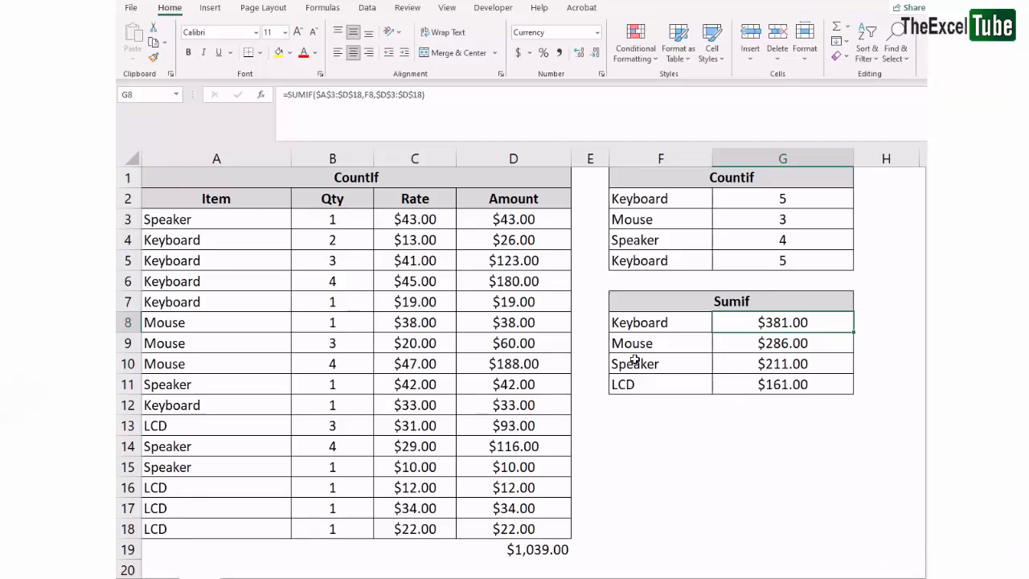
Delete the total in D19 and select the Countif and Sumif results
click(540, 548)
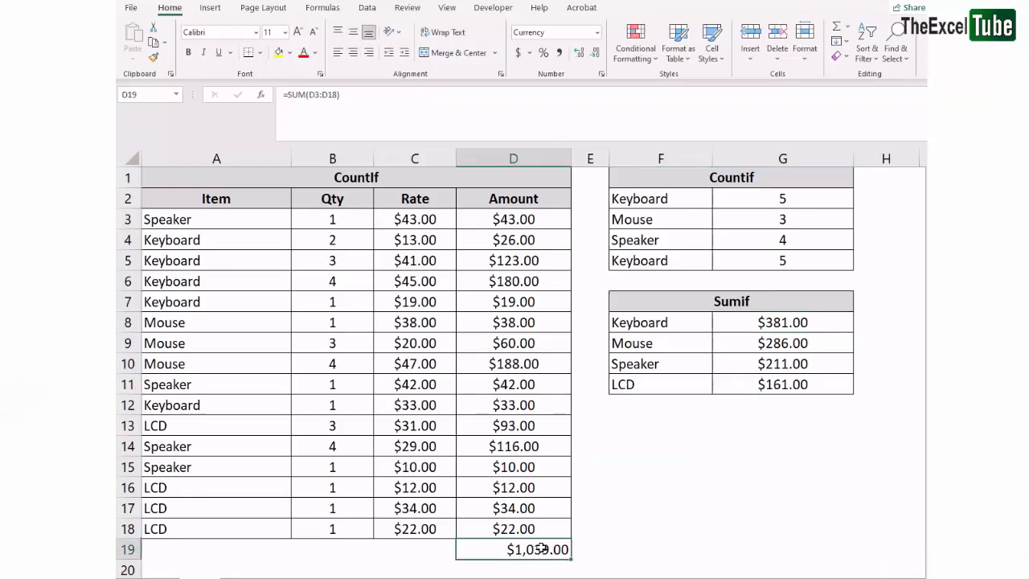
key(Delete)
click(751, 469)
drag(752, 200, 749, 345)
click(737, 321)
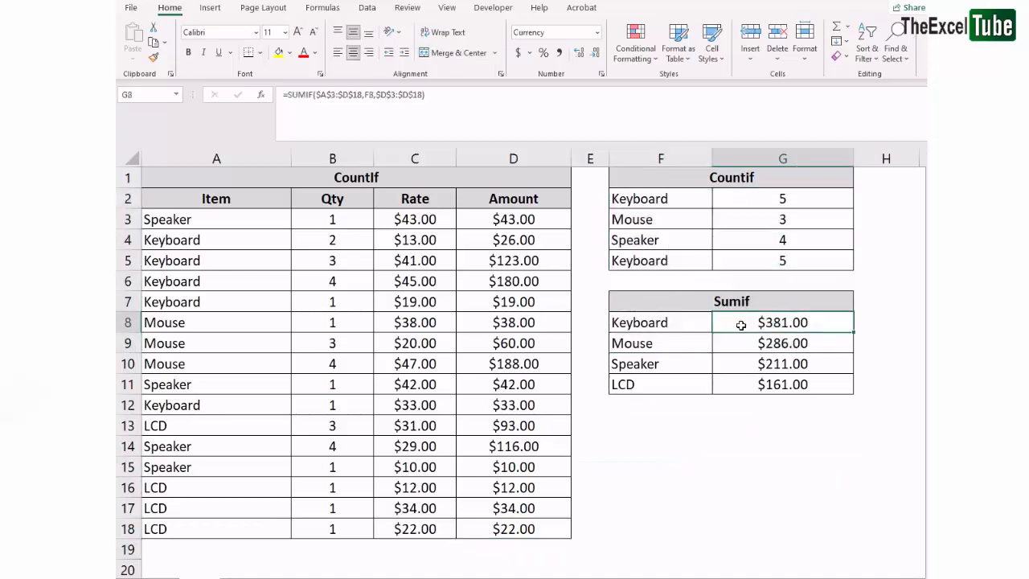